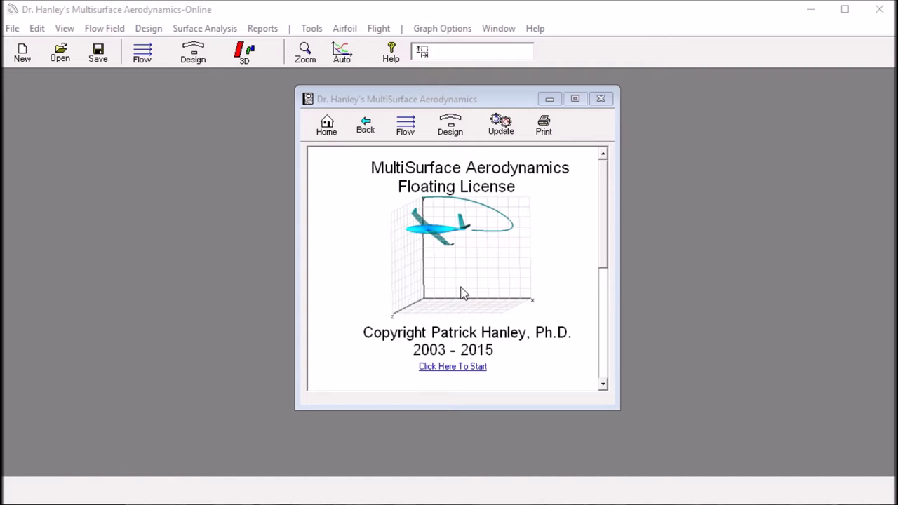
From the Design editor, open Surface 1's Edit Surface dialog and select its Span value.
click(193, 57)
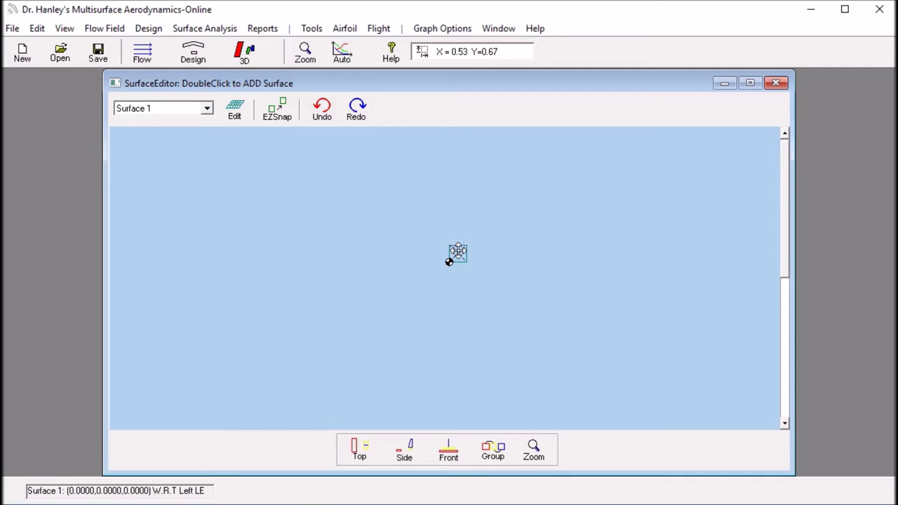
double_click(458, 253)
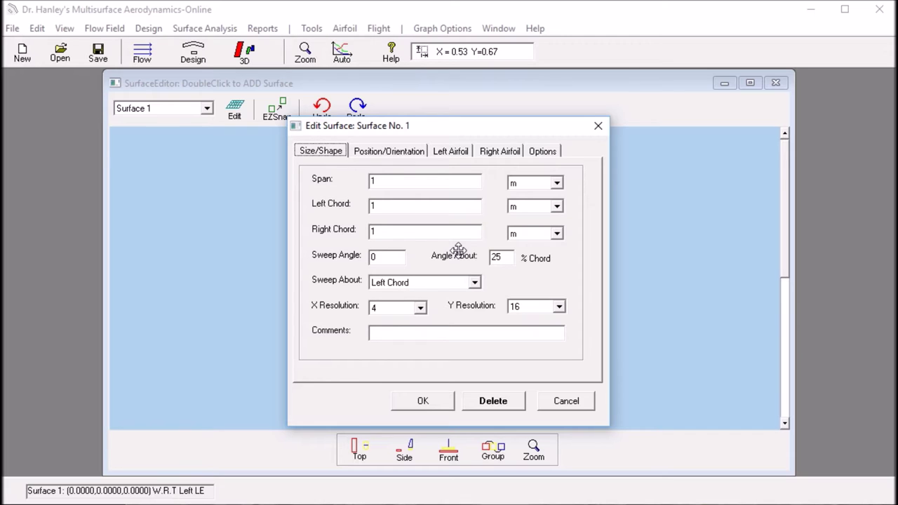
double_click(379, 181)
Enter span 4.8 m, left chord 1.5 m, right chord .05 m and sweep pivot 100%.
text(4.8)
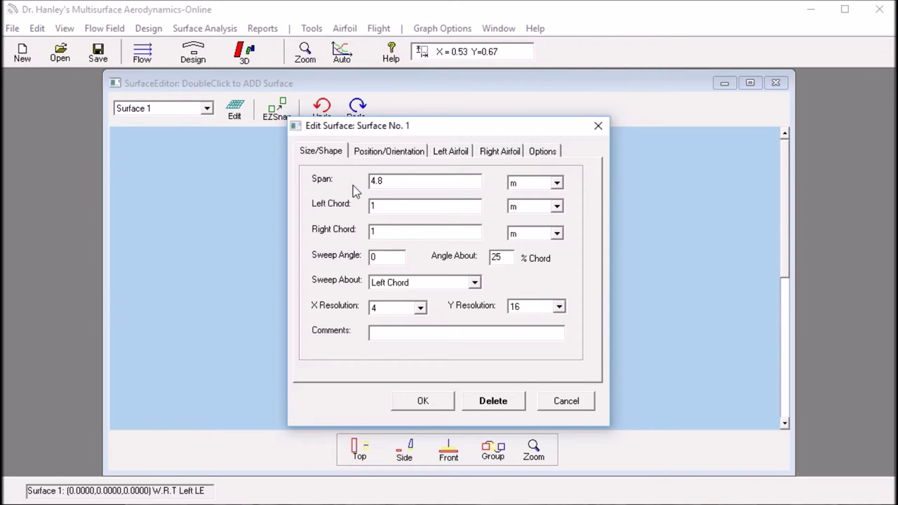
double_click(390, 207)
text(1.5)
drag(378, 232, 339, 239)
text(.05)
drag(503, 260, 474, 260)
text(100)
Set Surface 1's X Resolution to 16.
click(421, 309)
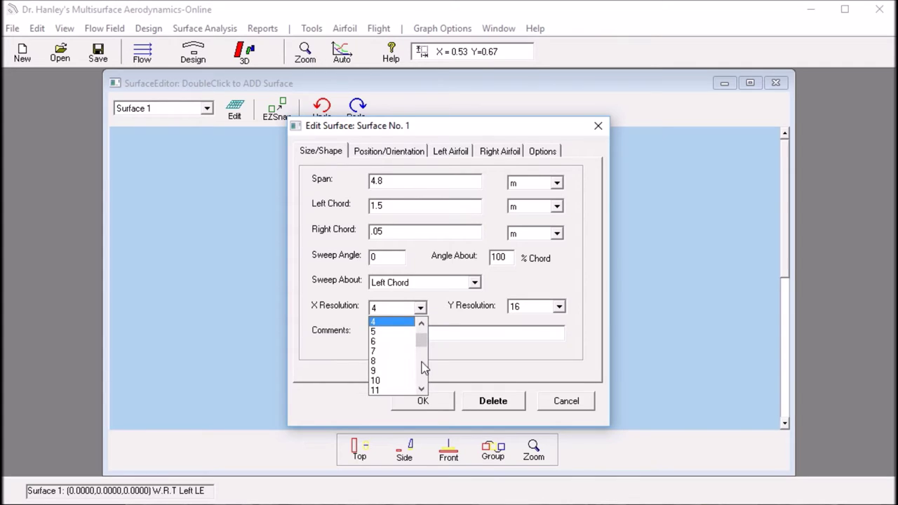
click(421, 389)
click(421, 390)
click(421, 389)
click(421, 389)
click(421, 389)
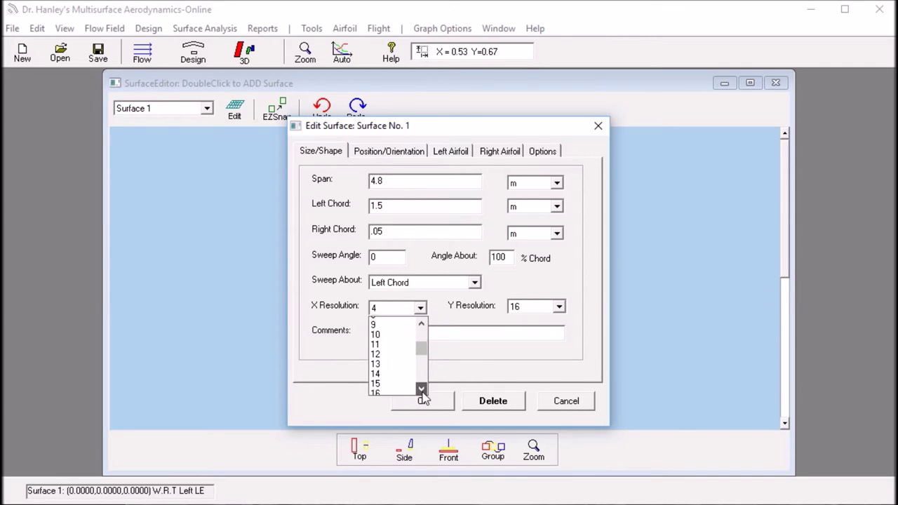
click(421, 390)
click(393, 380)
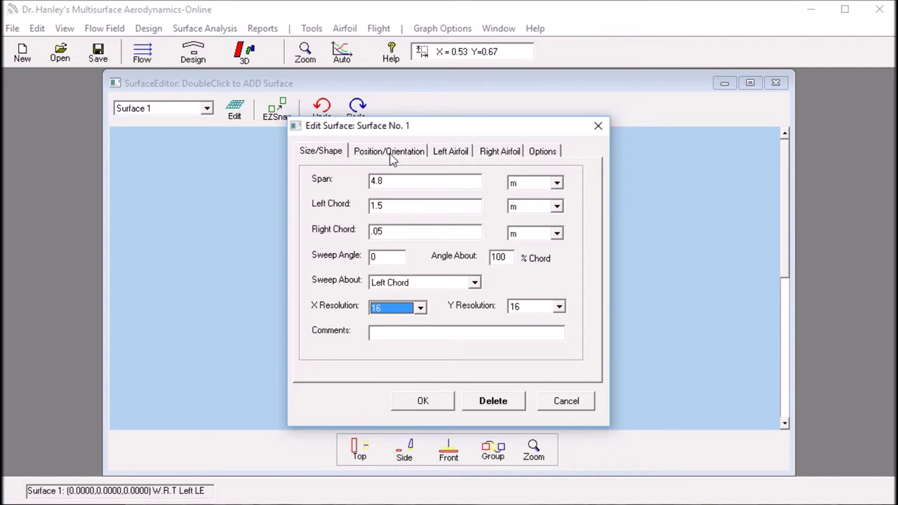
Cut both left and right airfoil thickness of Surface 1 to 1% and apply.
click(448, 155)
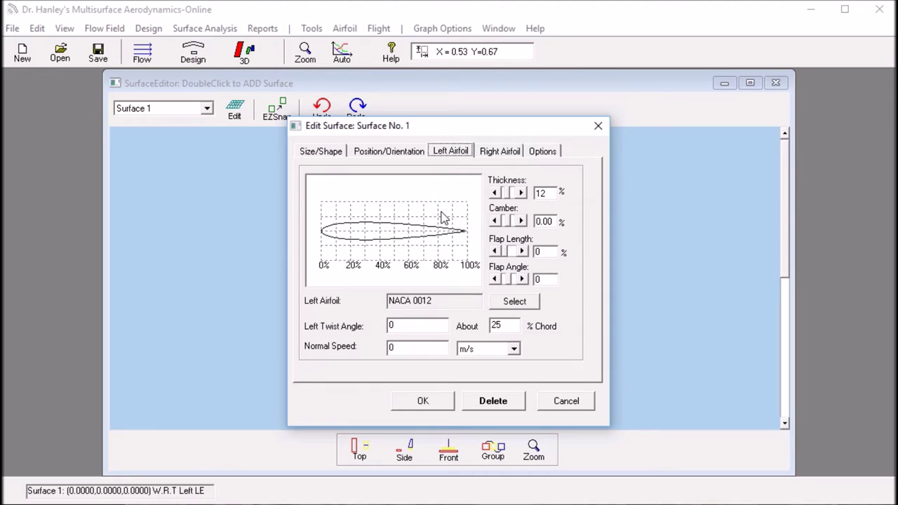
click(552, 194)
key(BackSpace)
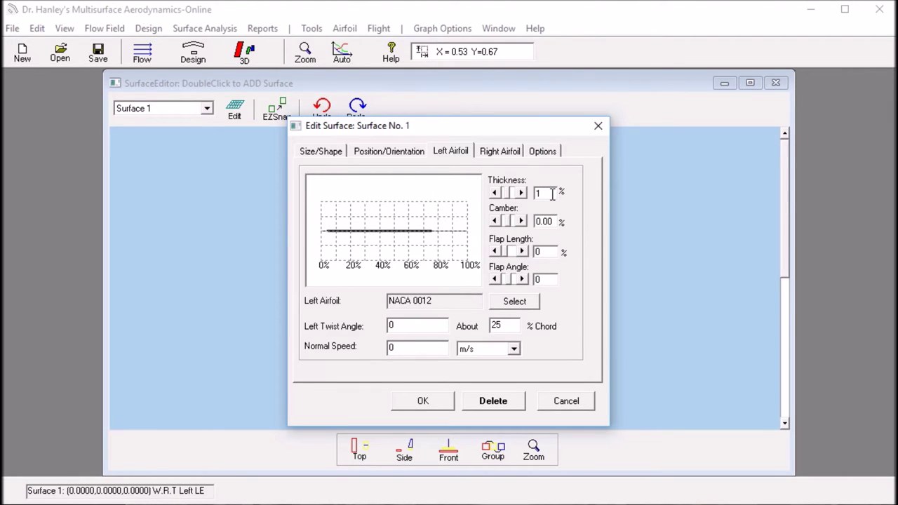
click(489, 152)
click(544, 191)
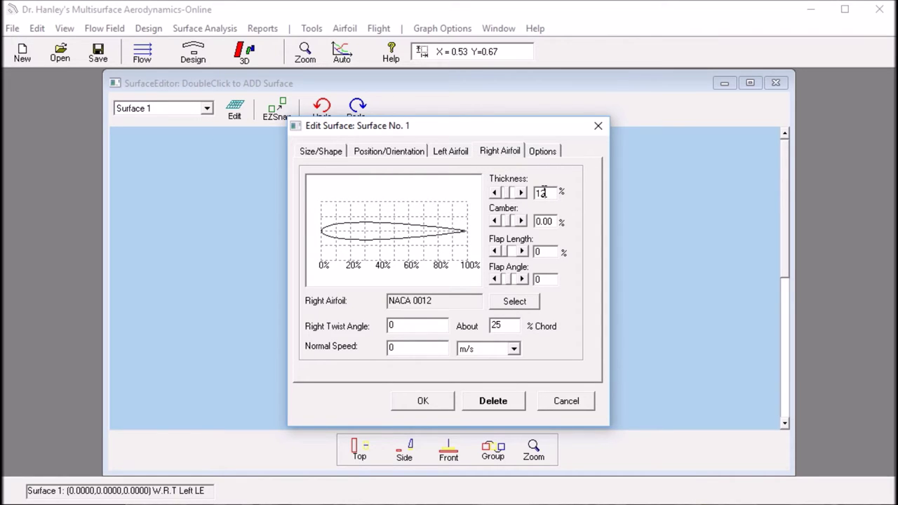
key(BackSpace)
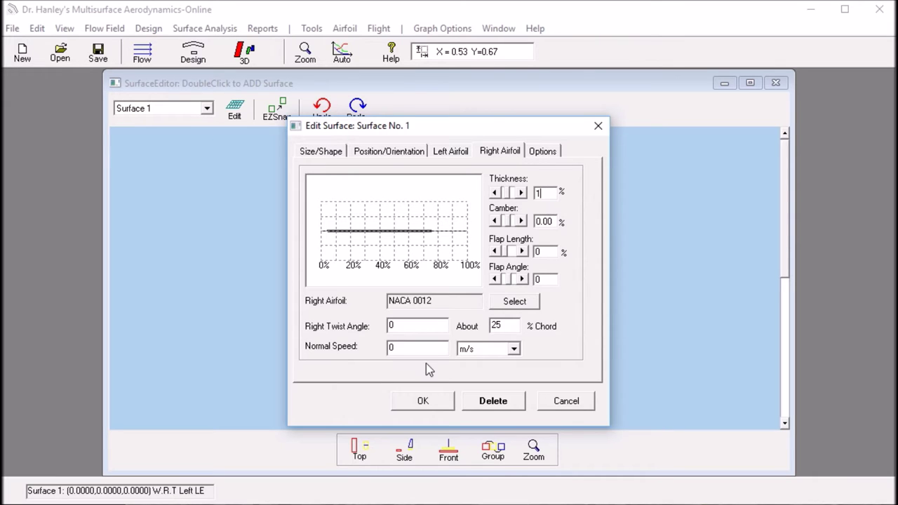
click(423, 401)
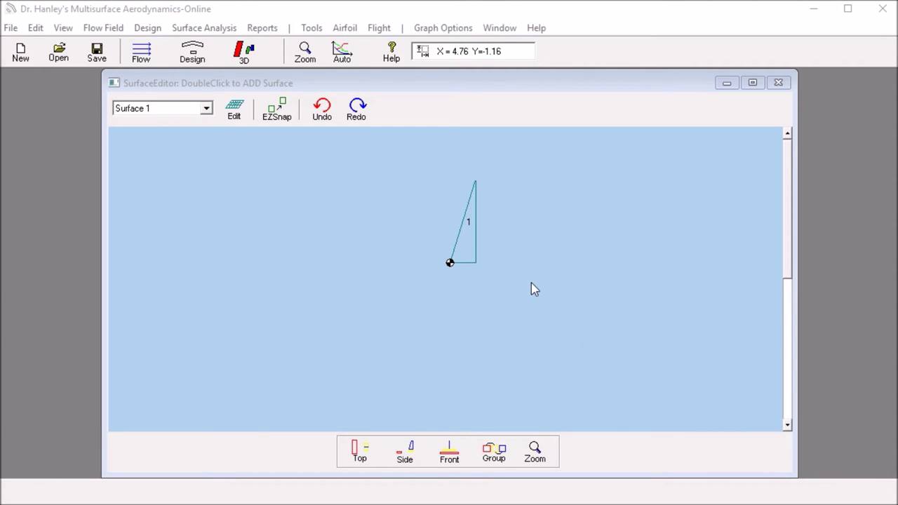
click(494, 257)
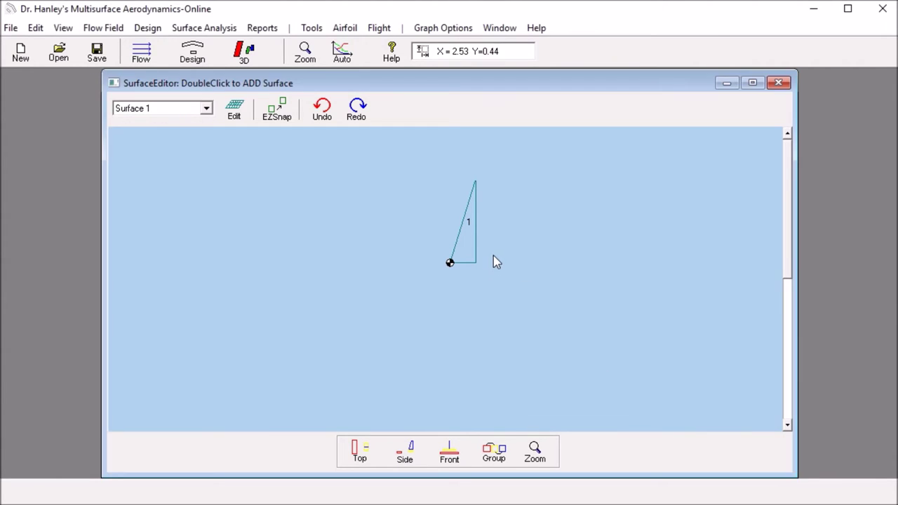
Add Surface 2 with span 6.7 m, left chord 2.6 m and right chord 0.05 m.
double_click(493, 257)
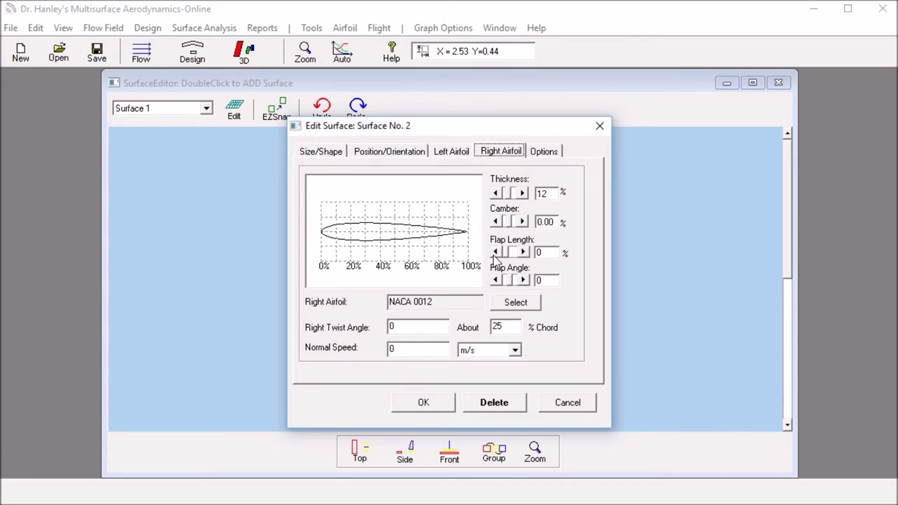
click(332, 158)
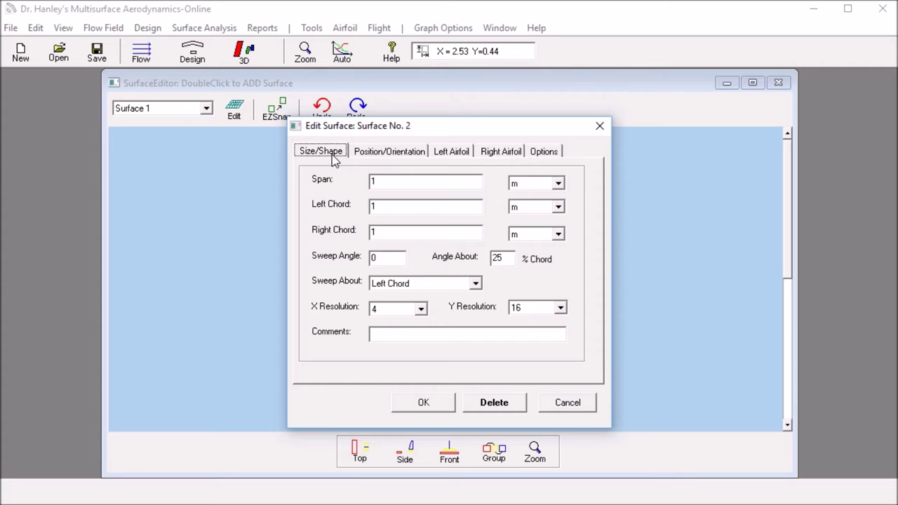
click(404, 183)
key(BackSpace)
text(6.7)
click(391, 209)
key(BackSpace)
text(2.6)
click(406, 230)
key(BackSpace)
text(0.05)
Set Surface 2's sweep pivot to 0% and X Resolution to 16.
double_click(499, 258)
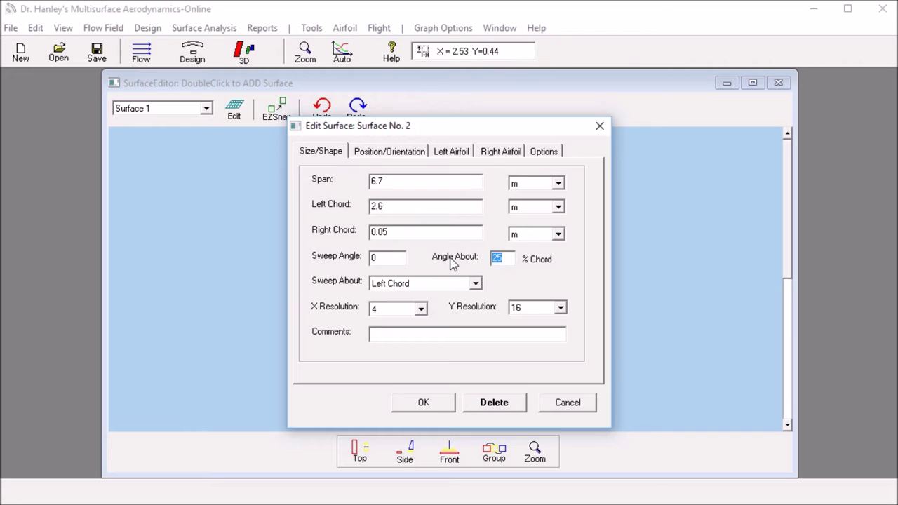
text(0)
click(423, 314)
click(422, 390)
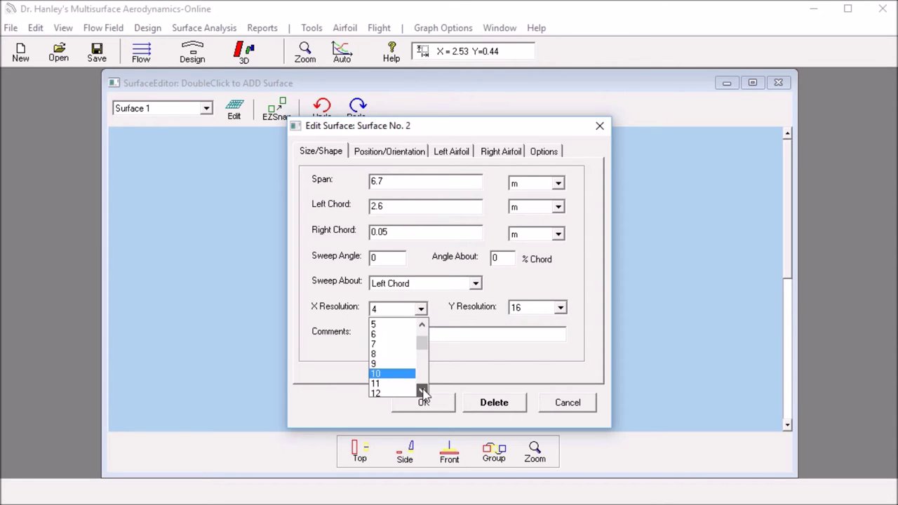
click(422, 390)
click(422, 390)
click(422, 390)
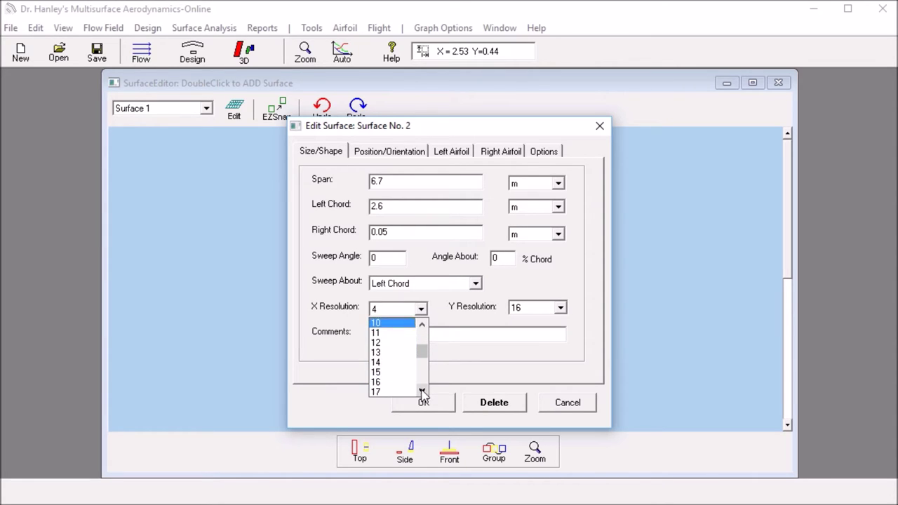
click(376, 382)
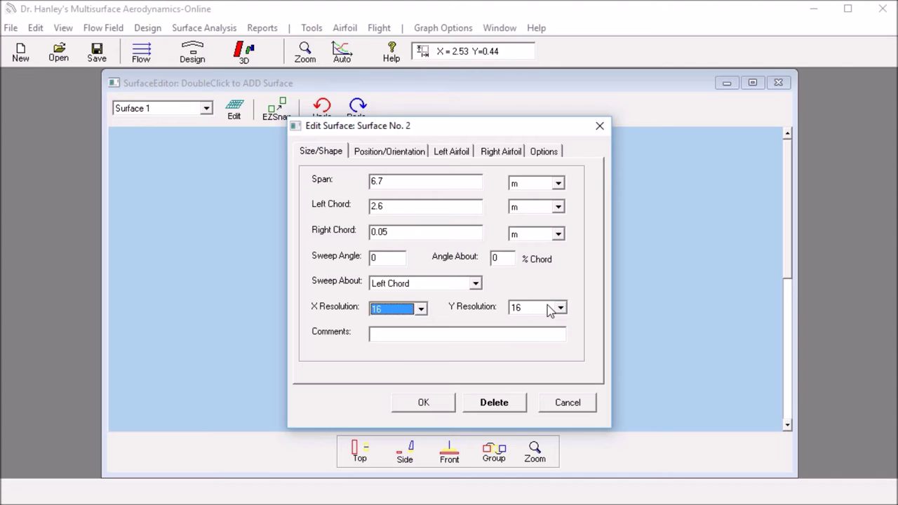
Set both of Surface 2's airfoil thicknesses to 1% and apply.
click(448, 154)
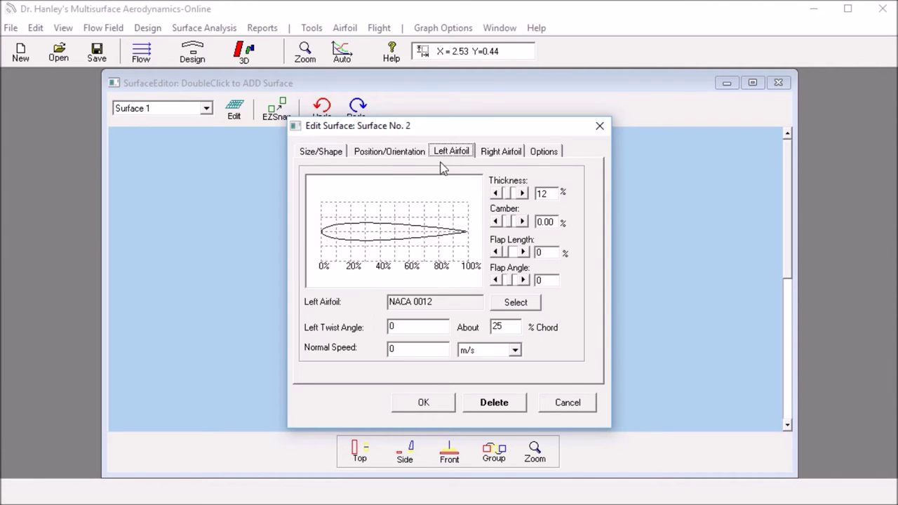
click(556, 195)
click(495, 153)
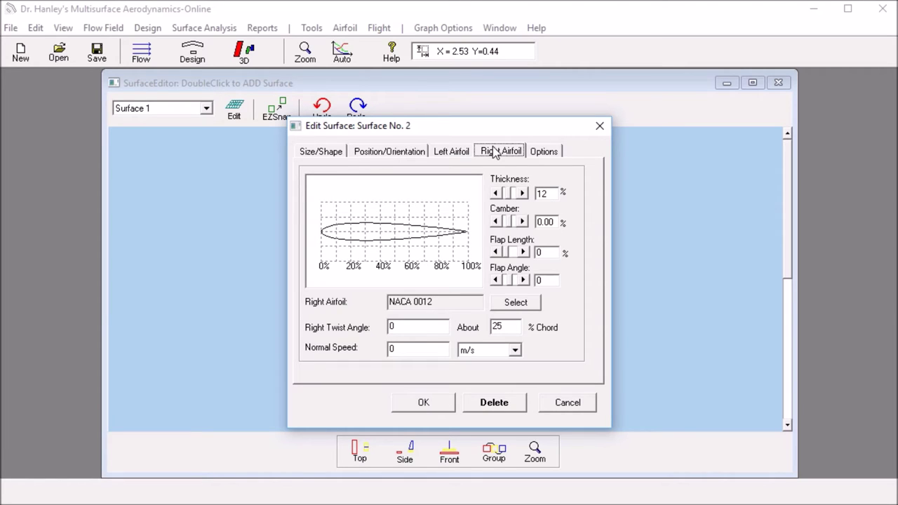
click(549, 195)
key(BackSpace)
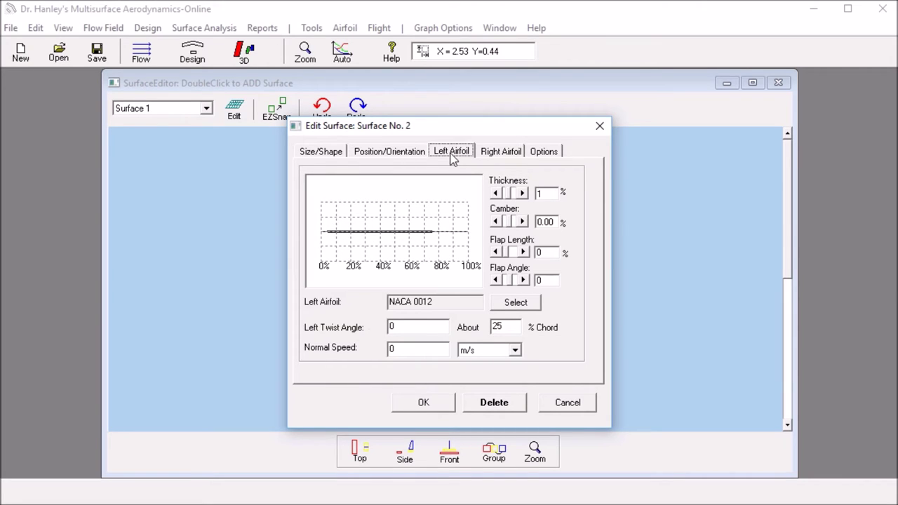
click(501, 156)
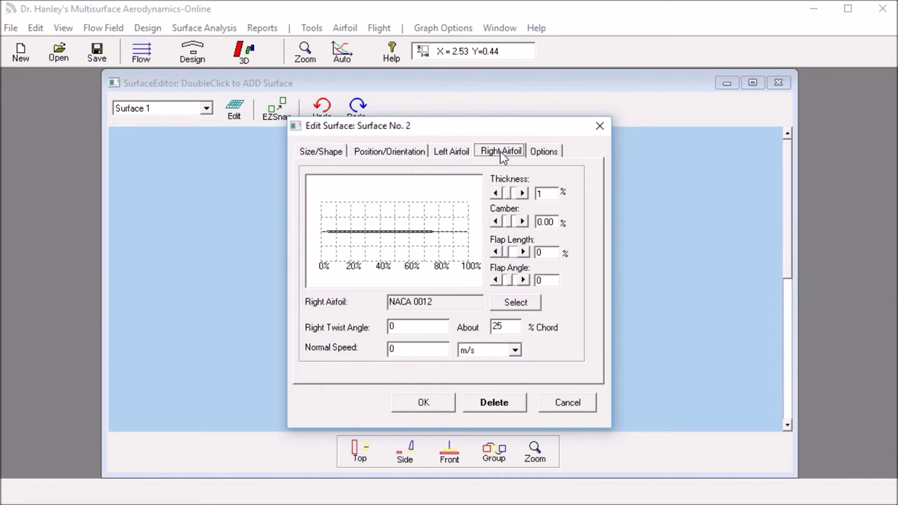
click(423, 404)
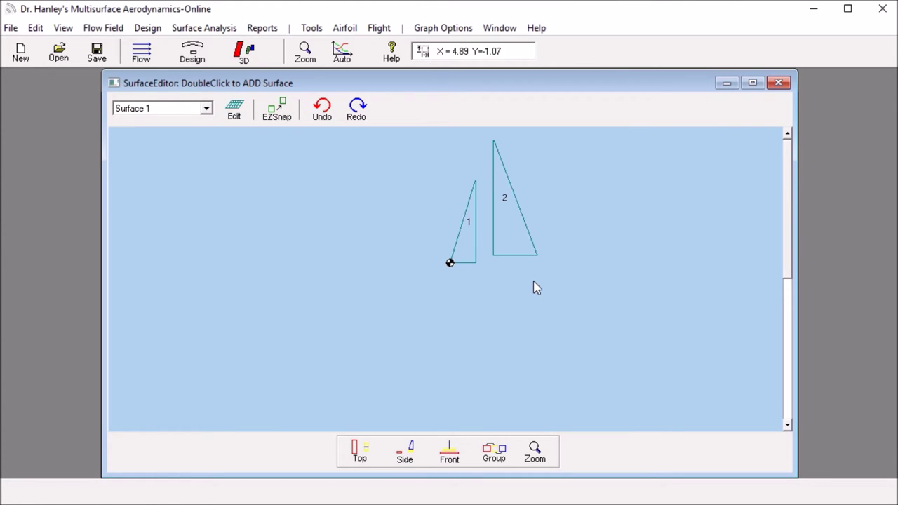
Nudge Surface 2 against Surface 1 and check both upright sails in a 3-D view.
drag(523, 252, 508, 251)
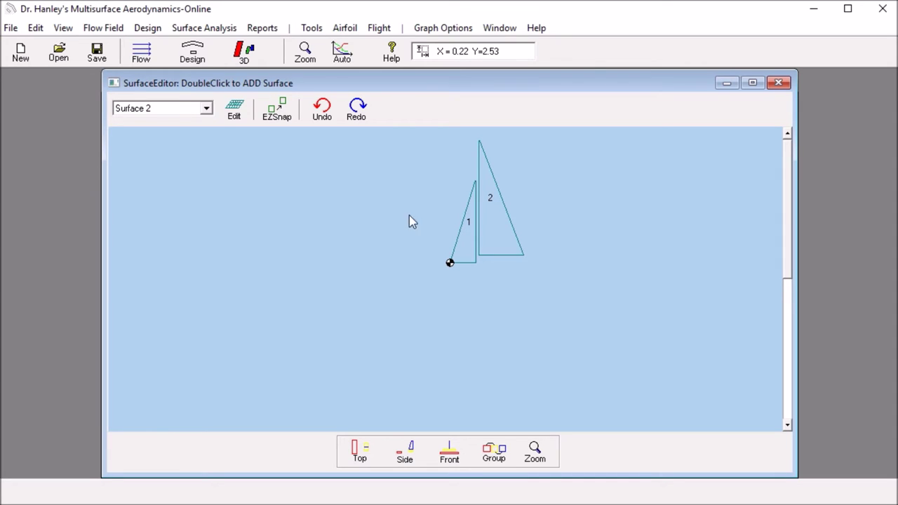
click(241, 55)
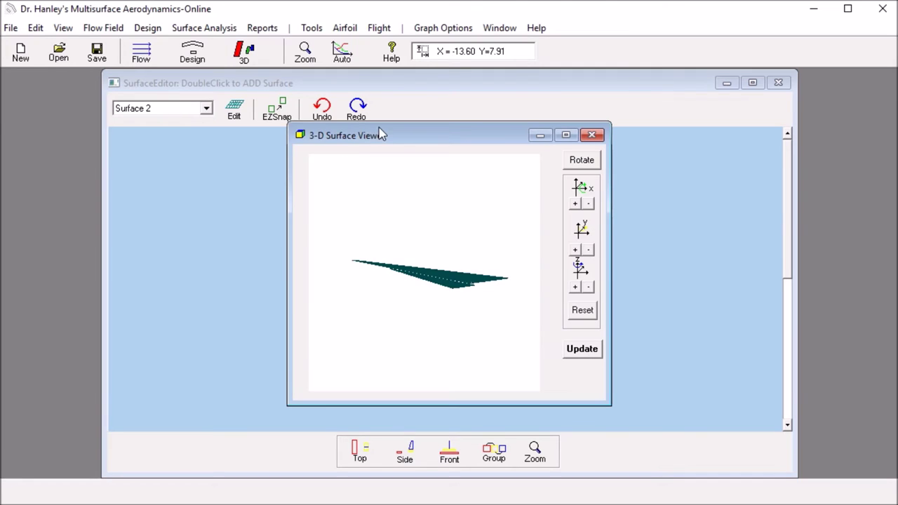
drag(390, 138, 193, 138)
drag(247, 214, 280, 286)
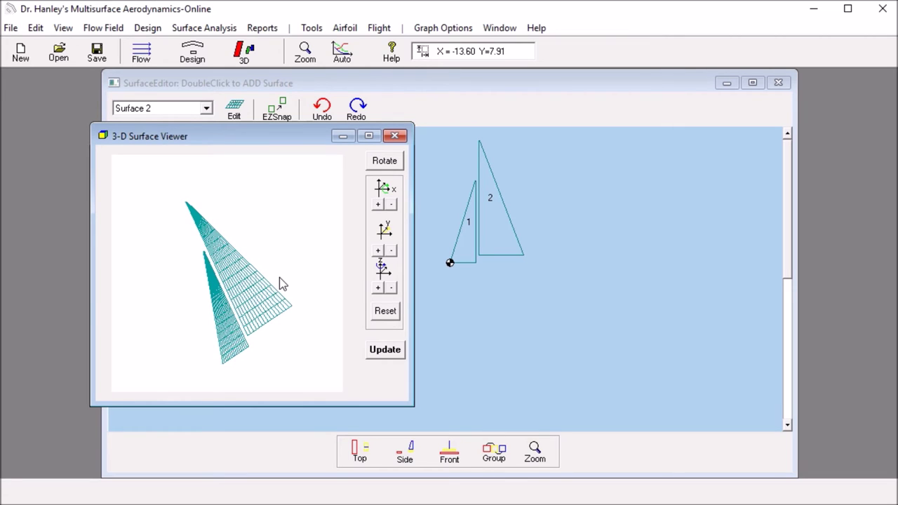
click(554, 305)
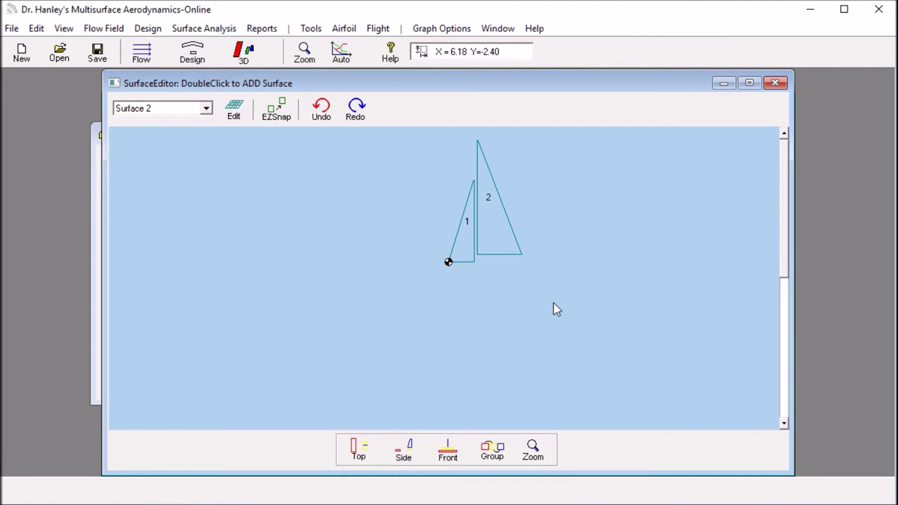
Put Surfaces 1 and 2 into Group 1 and drag the pair slightly upward.
click(491, 449)
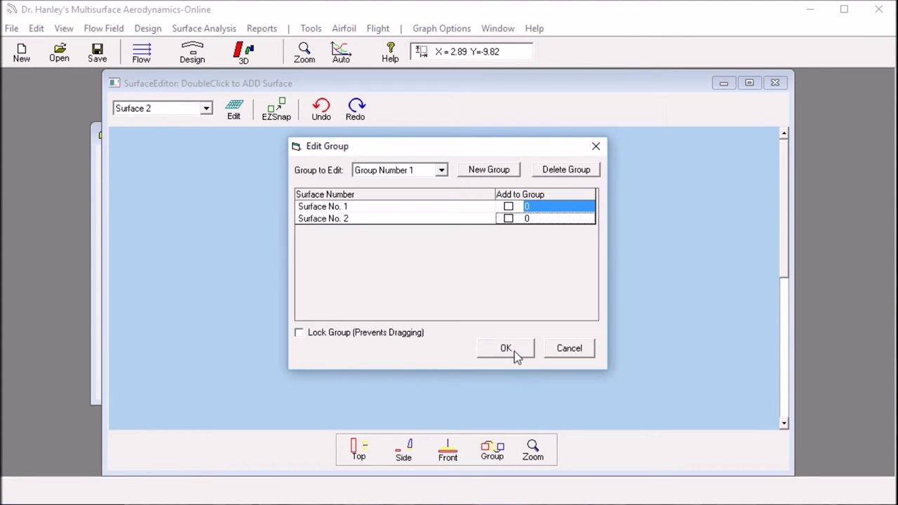
click(508, 207)
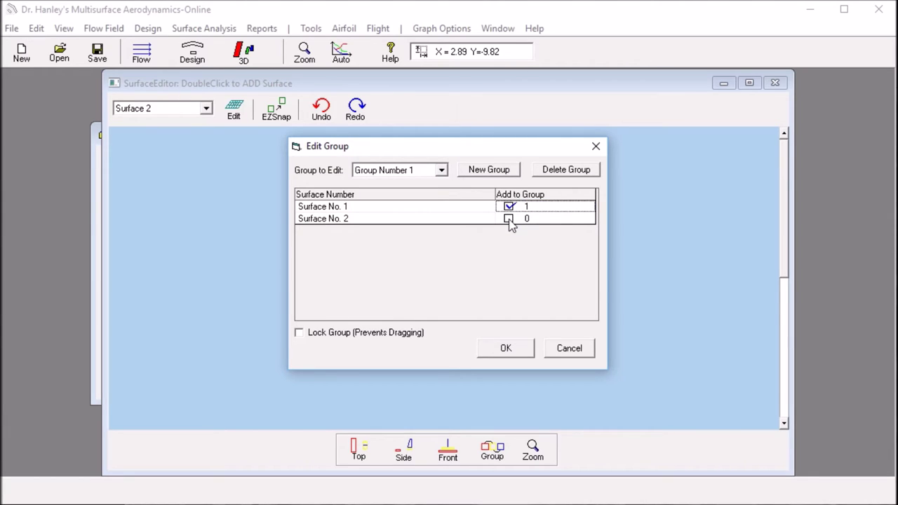
click(508, 220)
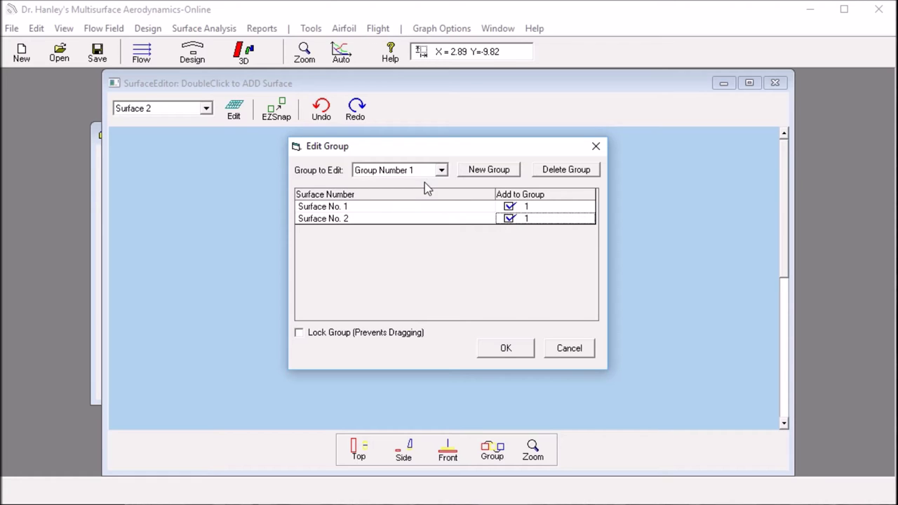
click(509, 347)
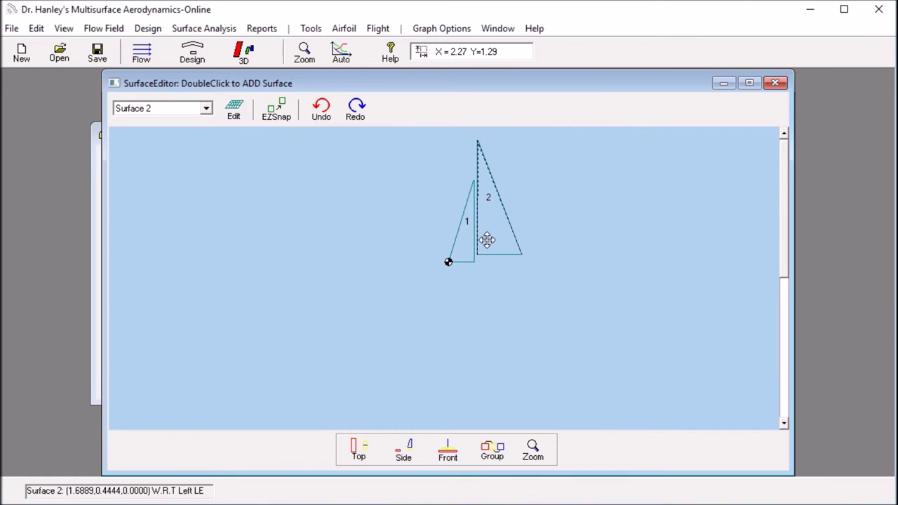
drag(484, 241, 505, 235)
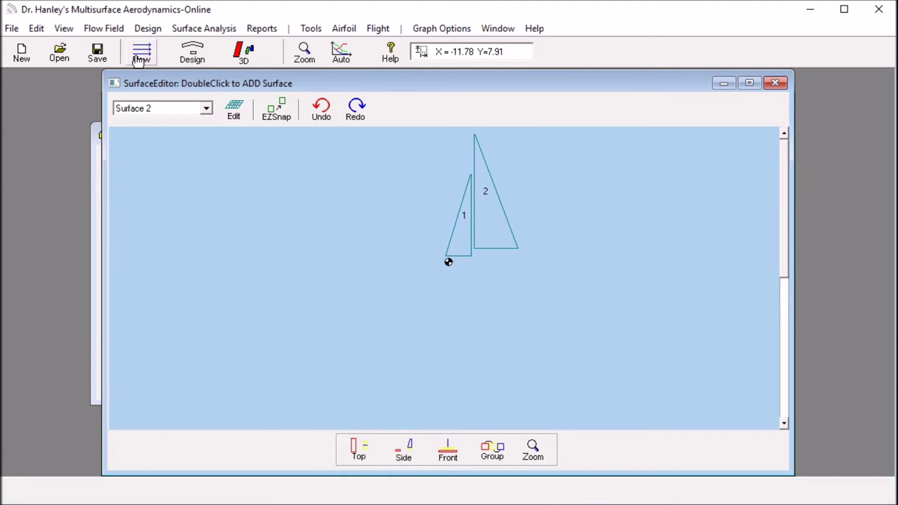
Turn on Mirror Image in X-Z Plane (@ y=0) in the flow conditions.
click(141, 52)
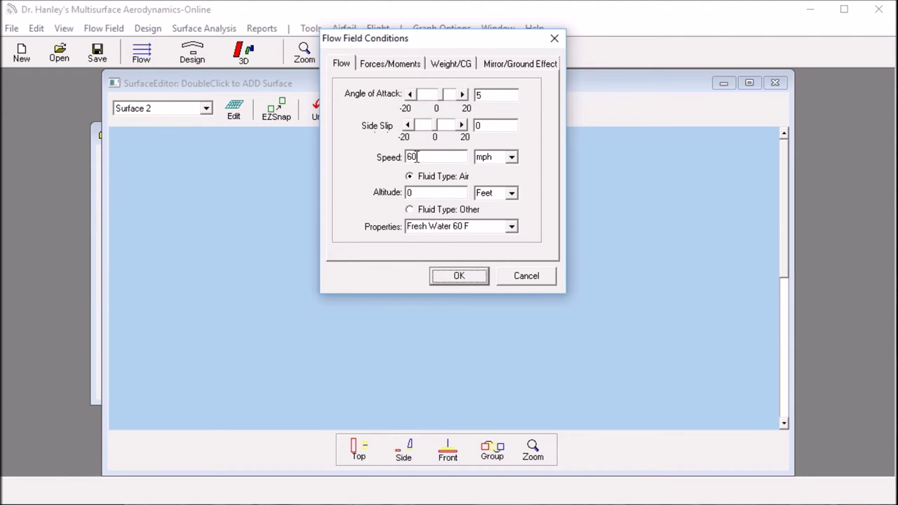
drag(423, 43, 344, 156)
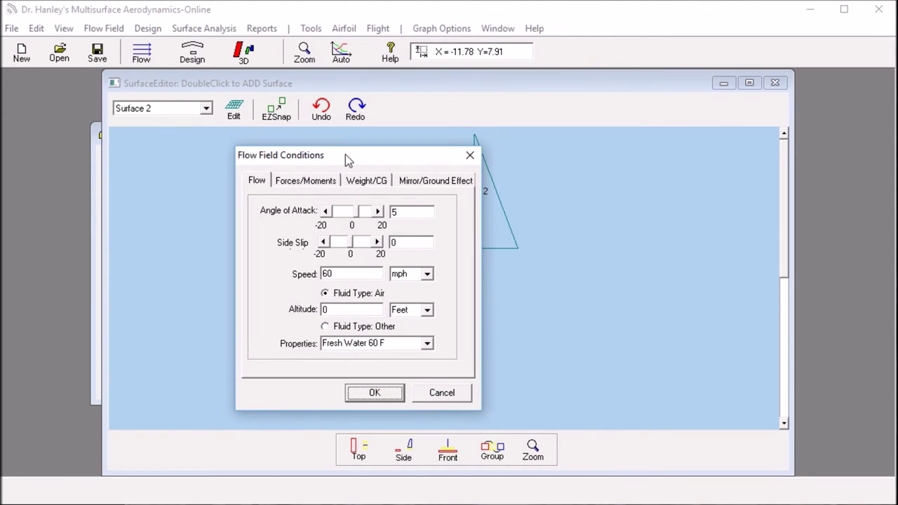
click(421, 181)
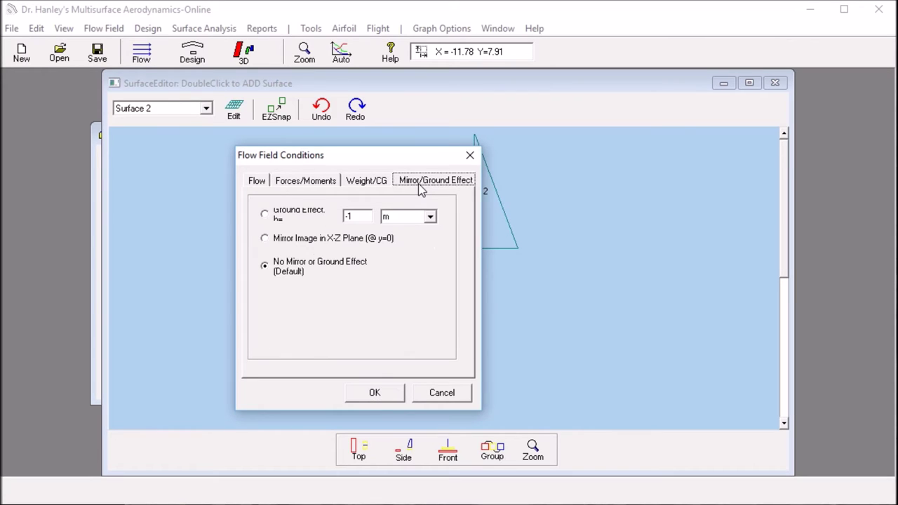
click(265, 238)
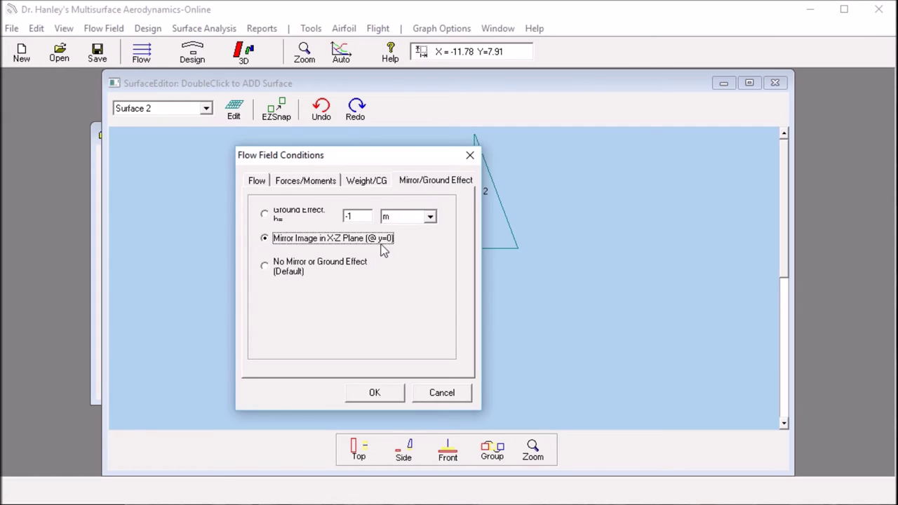
click(374, 394)
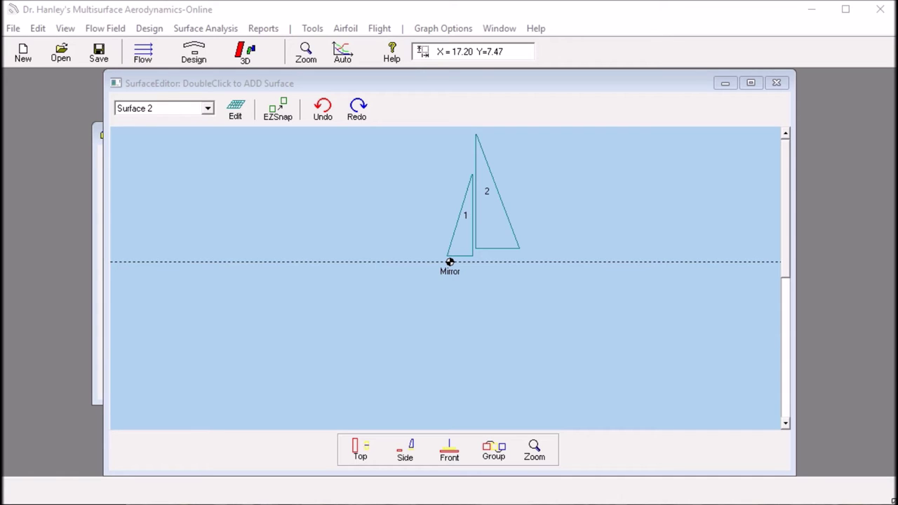
click(142, 56)
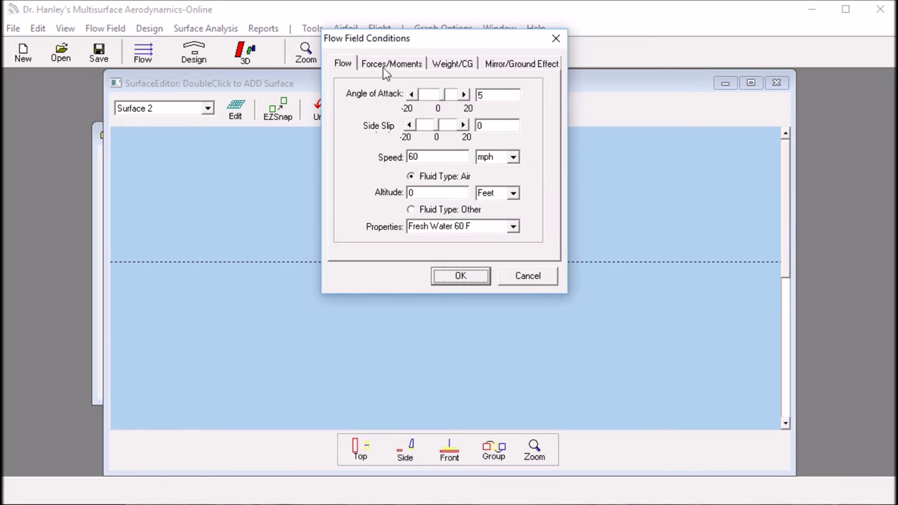
Change the angle of attack to 10 and the speed to 8 mph.
drag(408, 46, 418, 174)
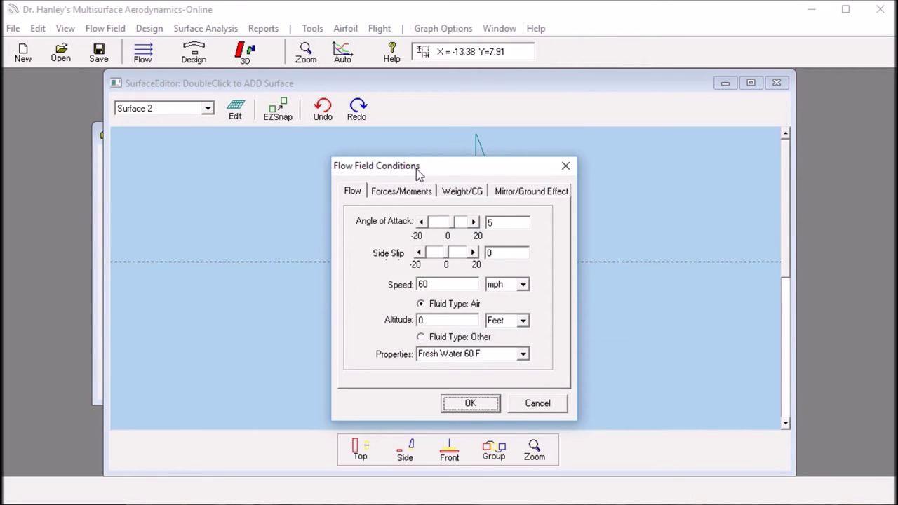
double_click(491, 223)
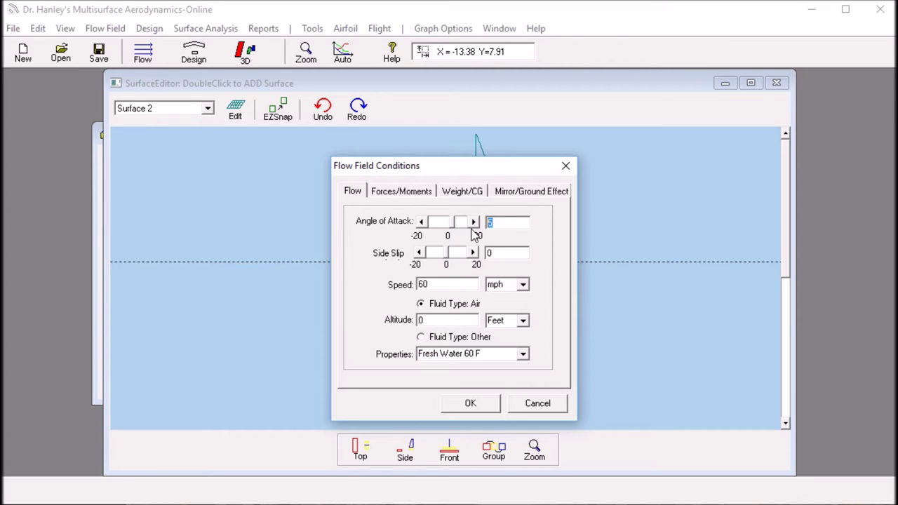
text(10)
key(Tab)
text(8)
click(468, 406)
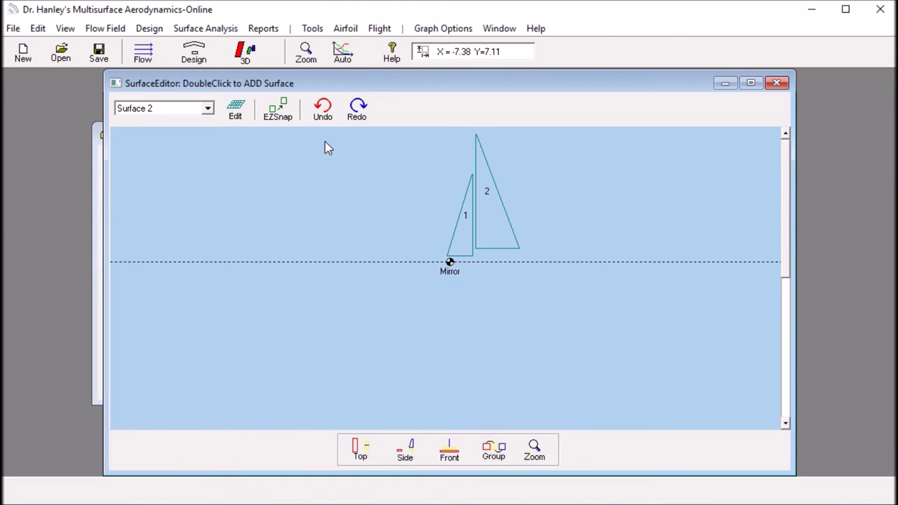
Run the Forces/Moments report and move the Results Summary aside beside the sails.
click(265, 32)
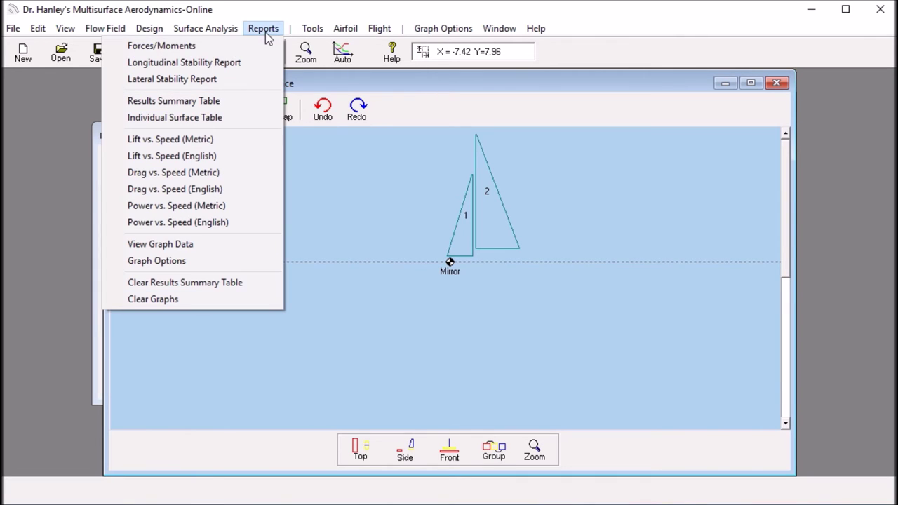
click(211, 51)
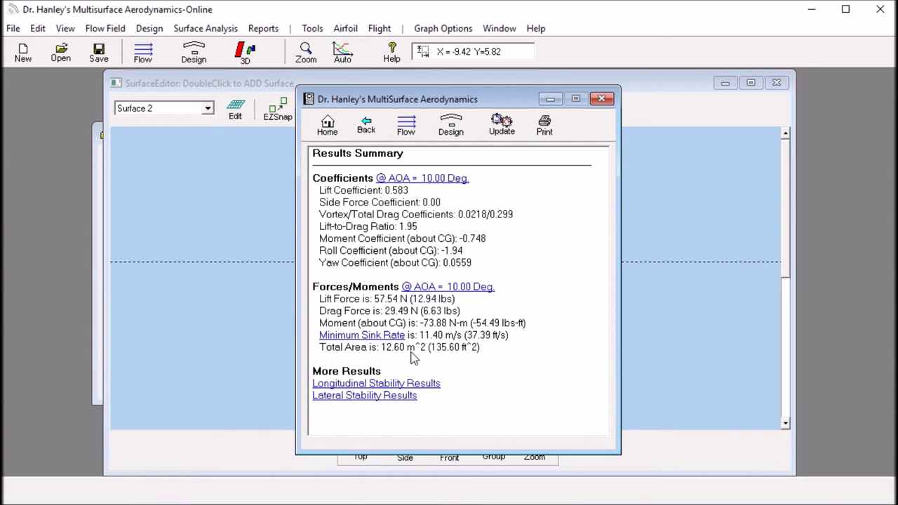
drag(459, 102, 625, 99)
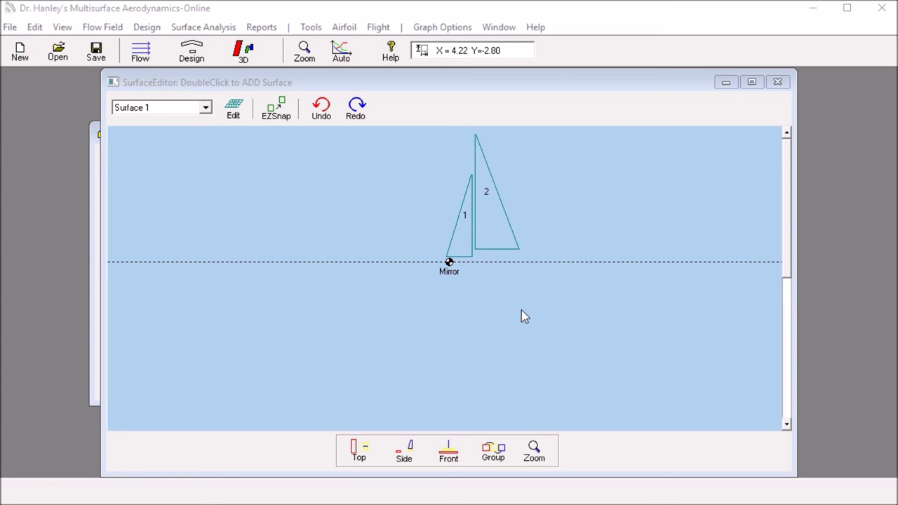
Turn on Lock Group for the sail group, then confirm surfaces 1 and 2 no longer drag.
click(493, 453)
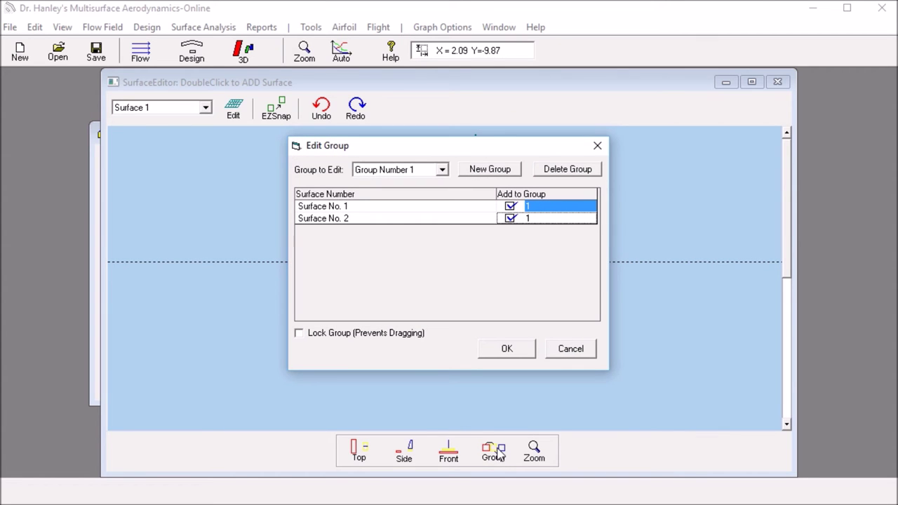
click(298, 334)
click(506, 348)
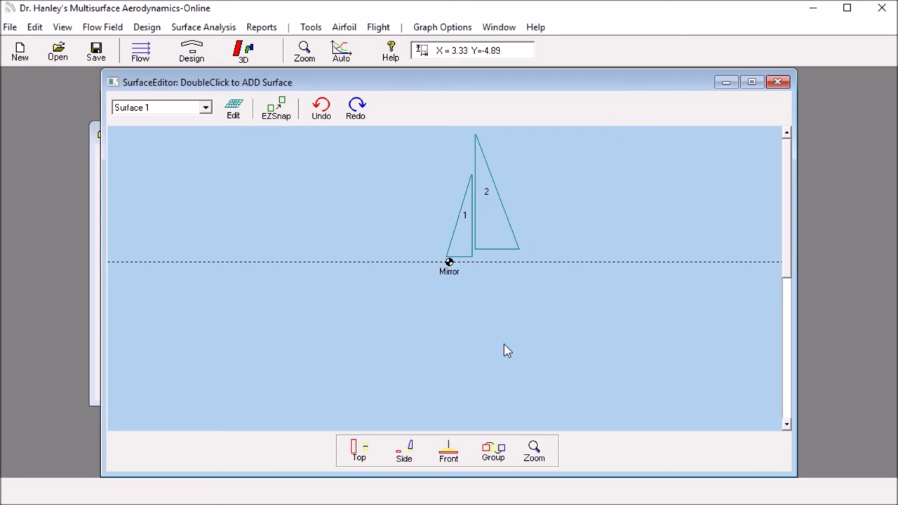
drag(489, 235, 630, 223)
drag(449, 259, 457, 239)
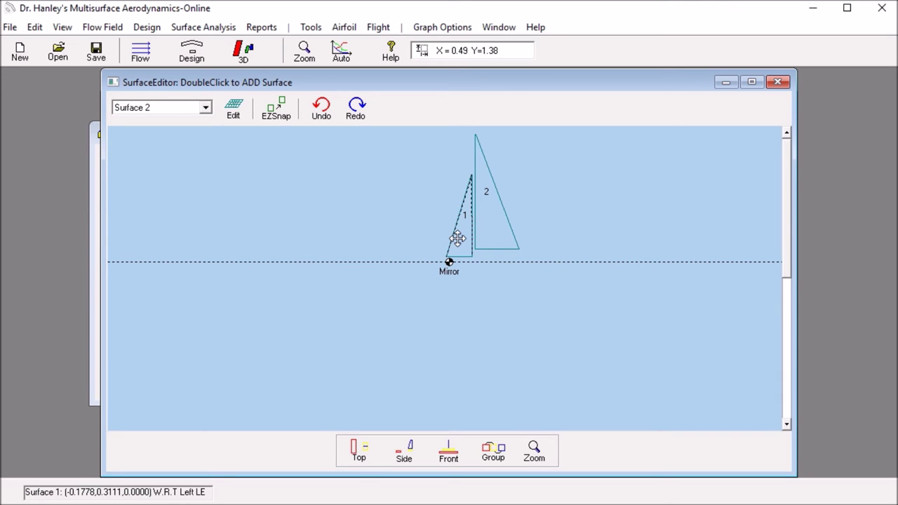
Give surface 1's left airfoil a -10° twist pivoting about 0% chord.
double_click(457, 239)
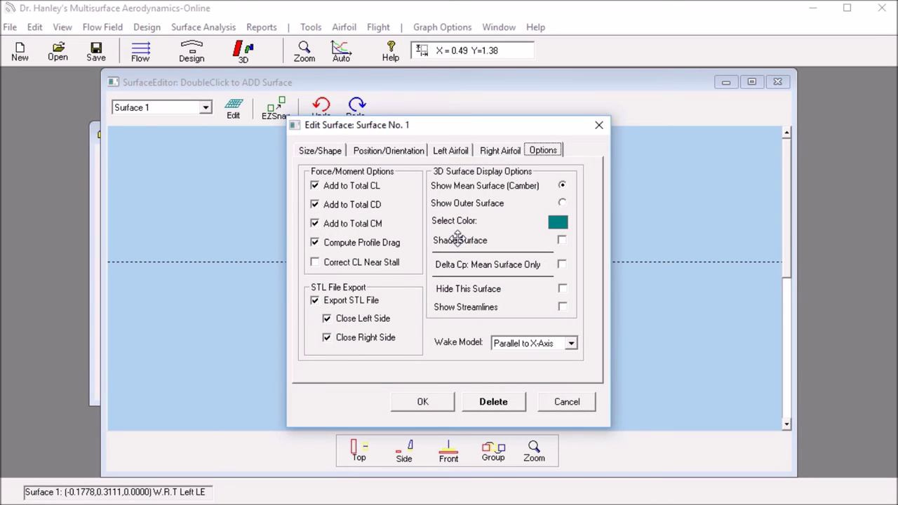
click(313, 153)
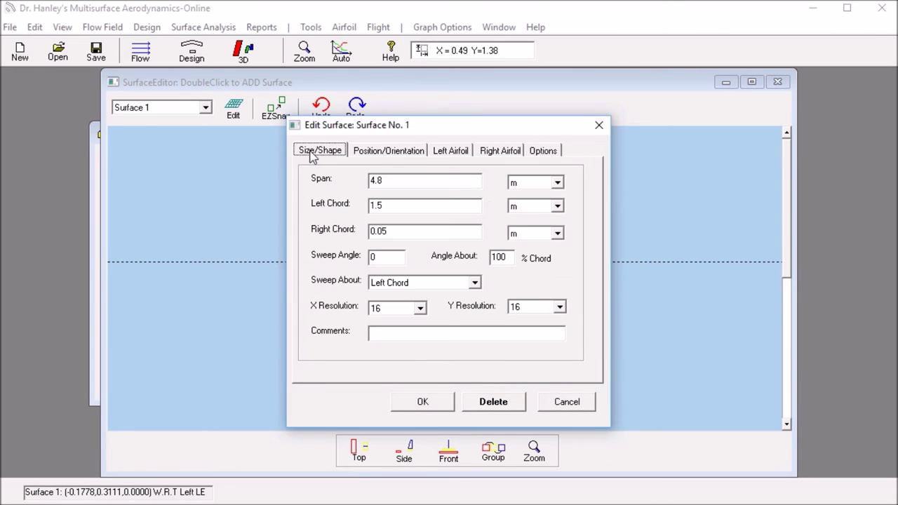
click(362, 157)
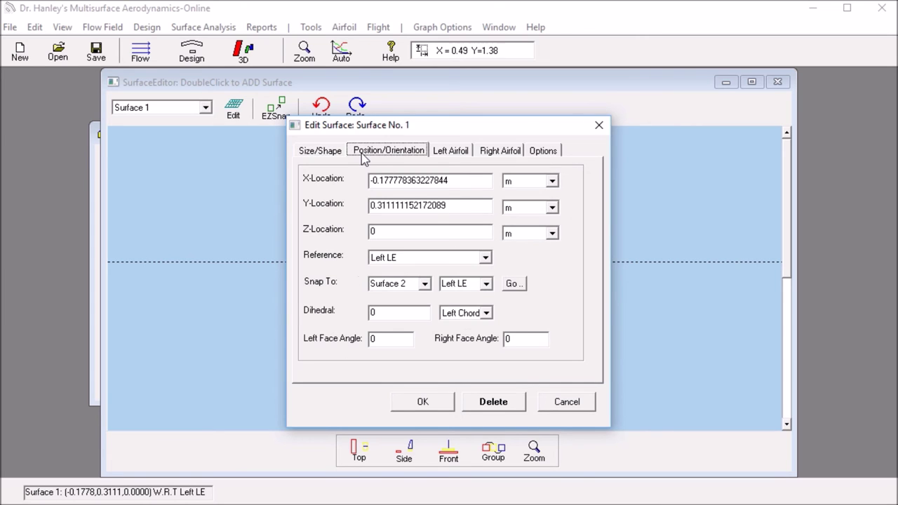
click(449, 154)
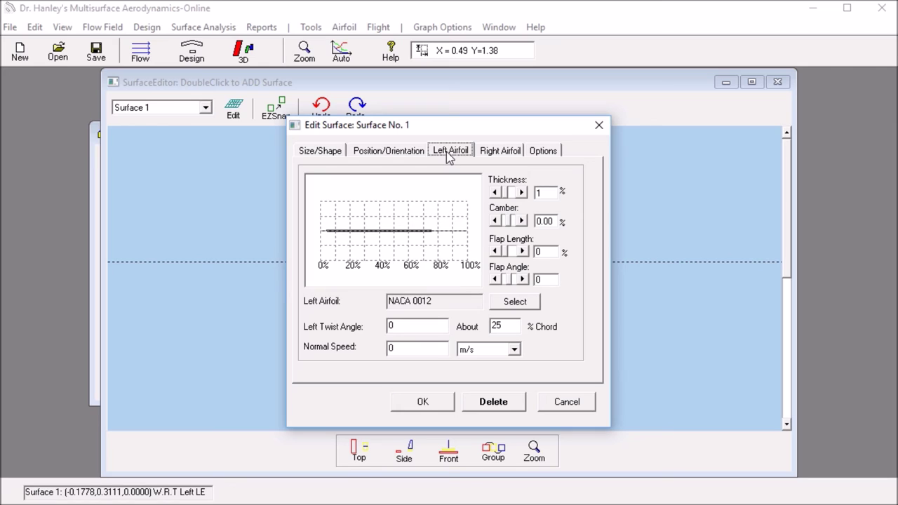
click(505, 326)
key(shift+Home)
text(0)
key(shift+Tab)
text(10)
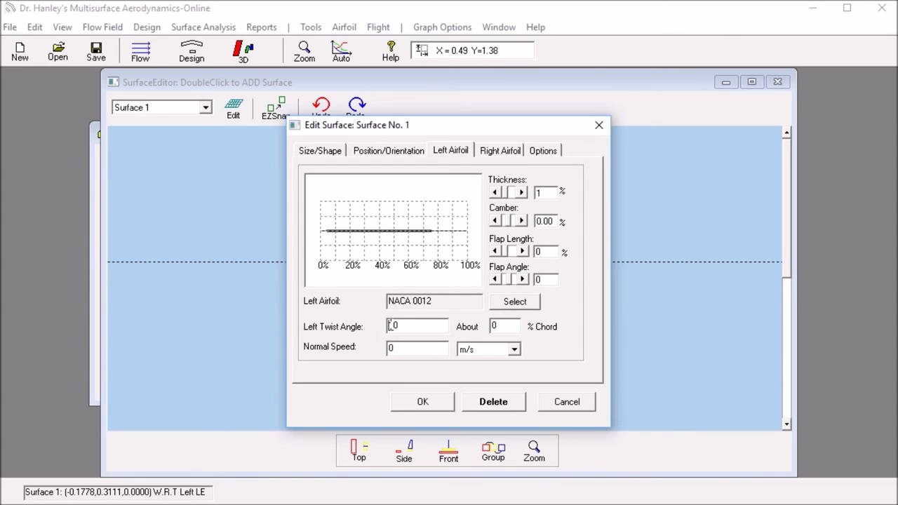
text(-1)
click(437, 405)
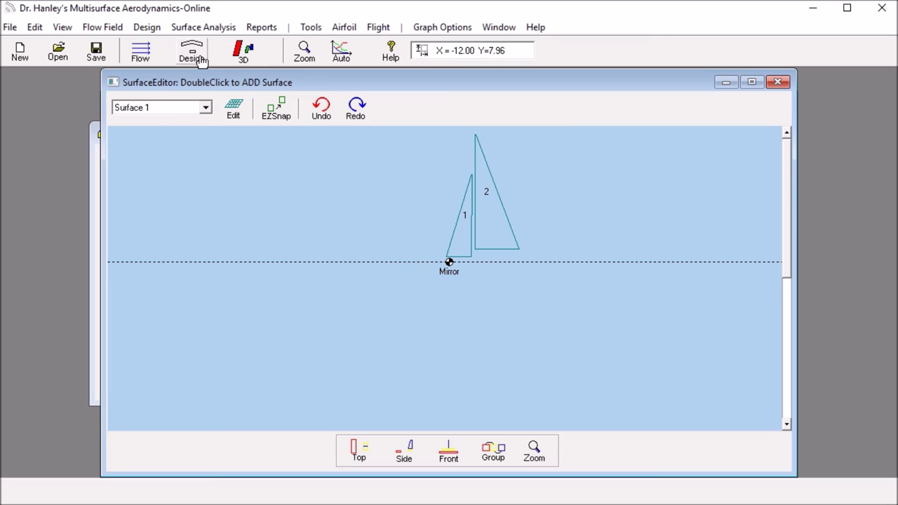
Rotate the twisted sails in the 3-D Surface Viewer, then bring the Surface Editor back in front.
click(243, 52)
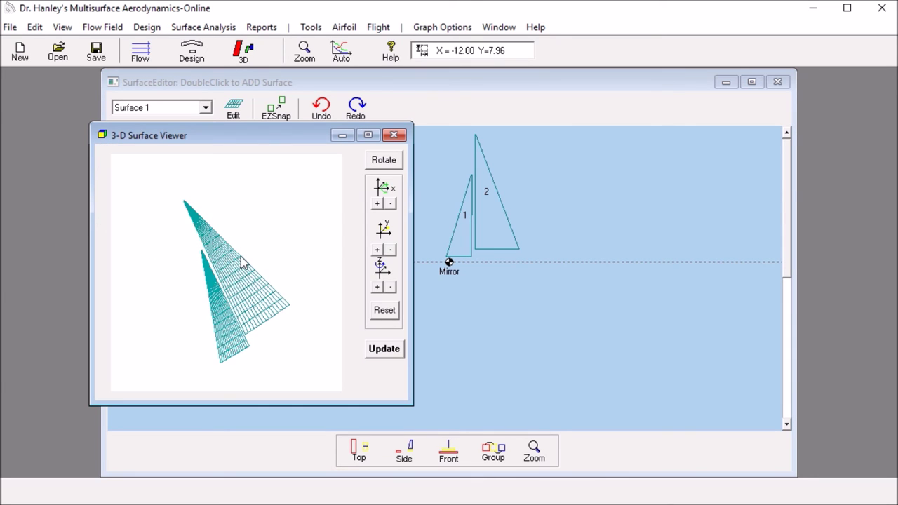
drag(240, 262, 223, 283)
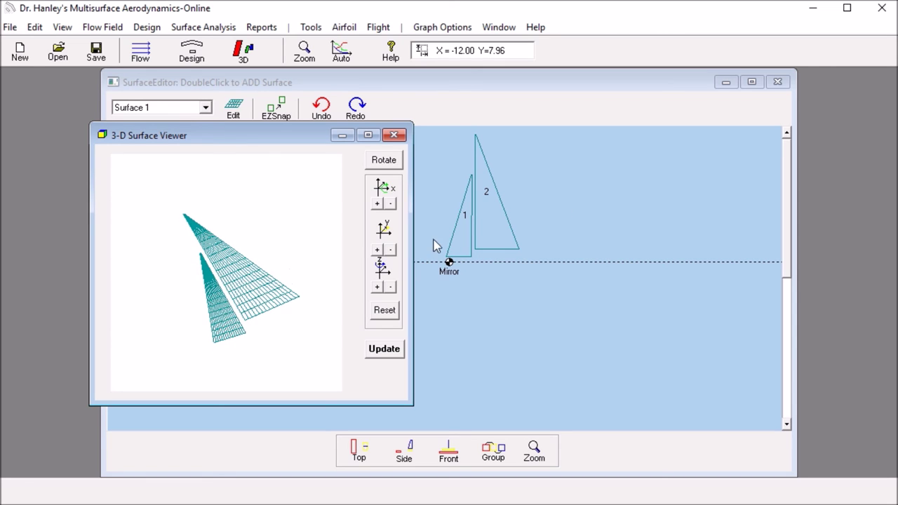
click(462, 237)
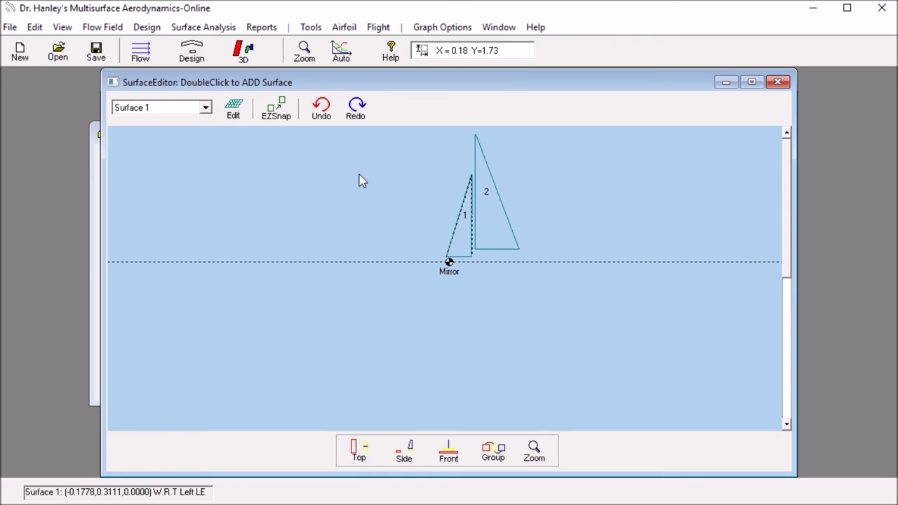
Replace surface 1's left airfoil with the NACA 4-digit 5501 section.
click(233, 111)
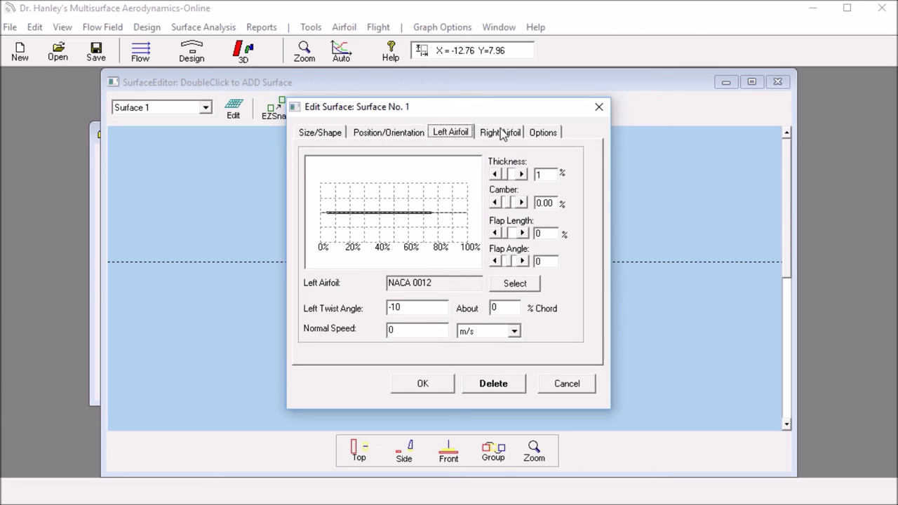
click(515, 284)
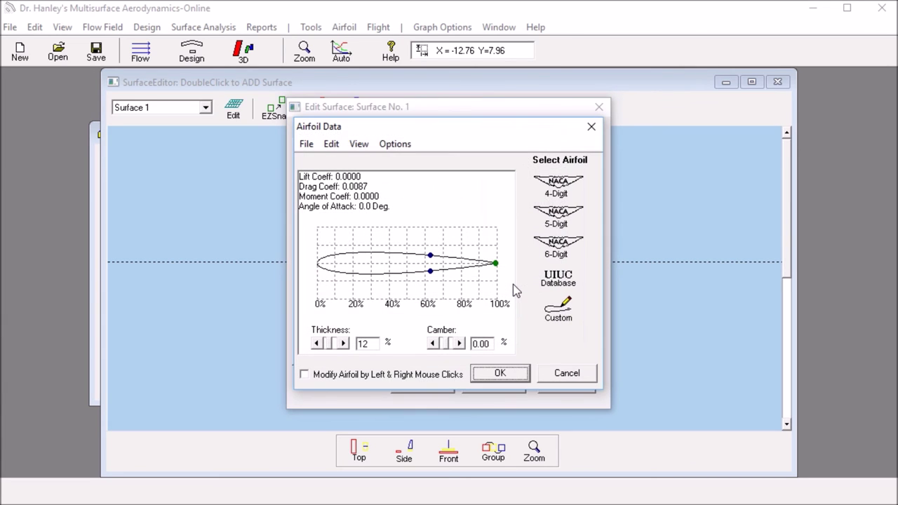
click(558, 188)
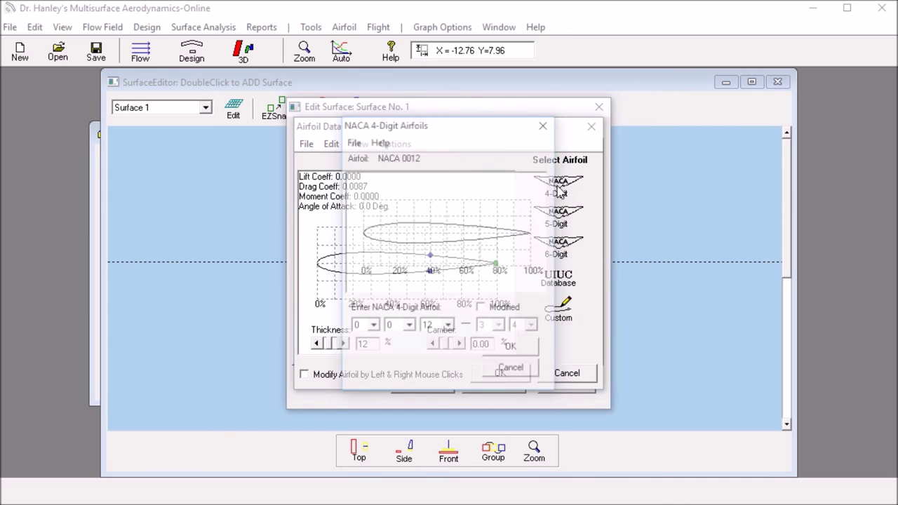
click(372, 327)
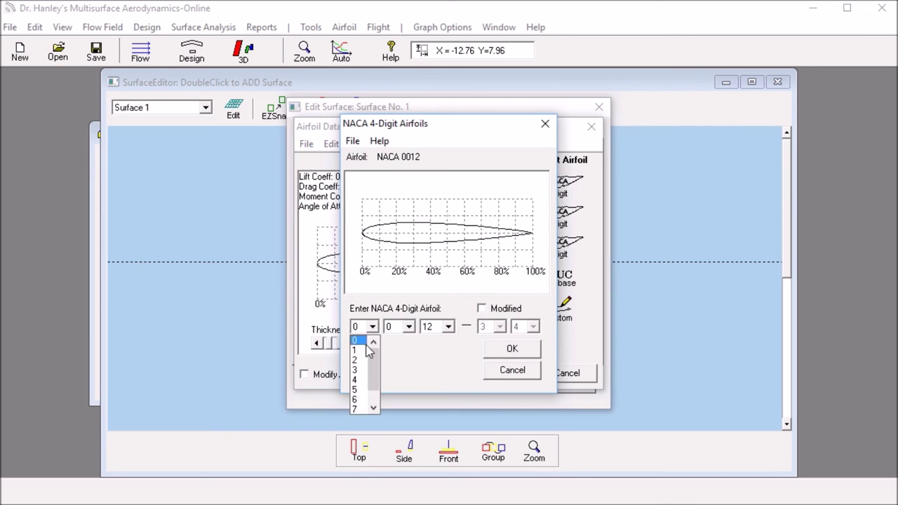
click(361, 390)
click(409, 327)
click(387, 389)
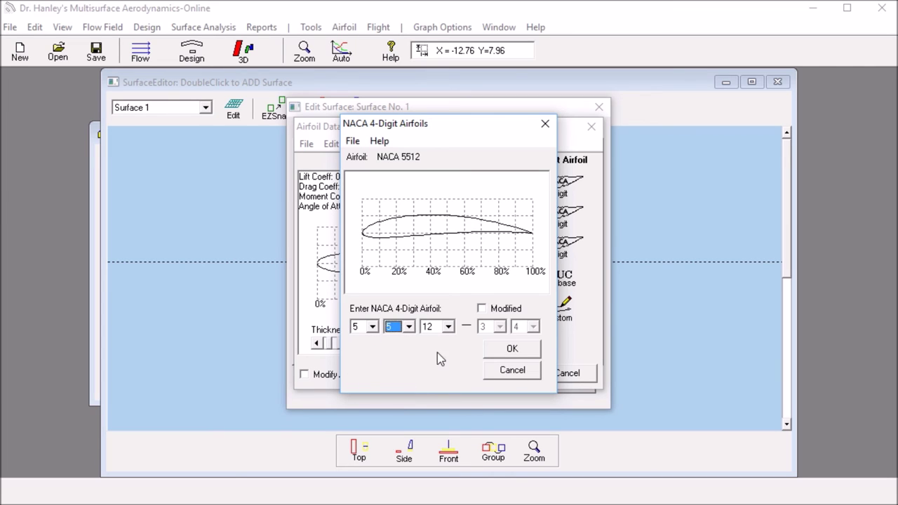
key(Tab)
click(448, 326)
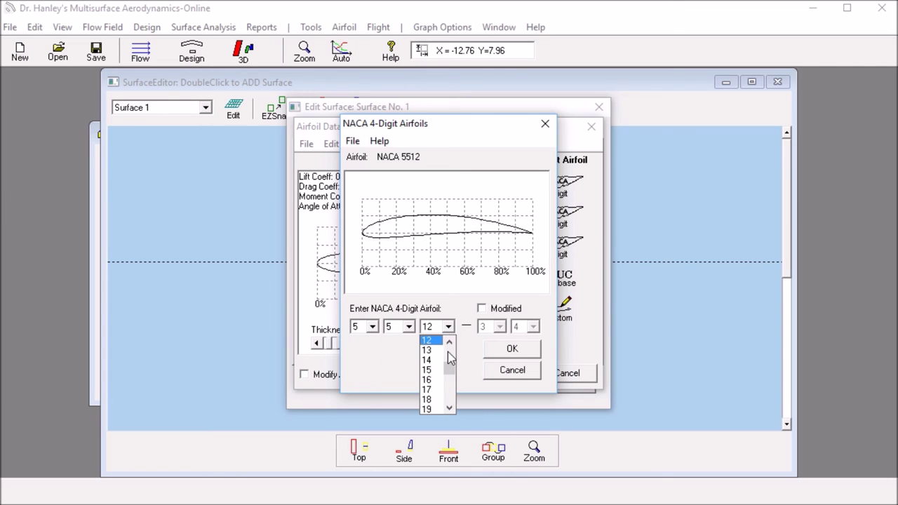
click(427, 340)
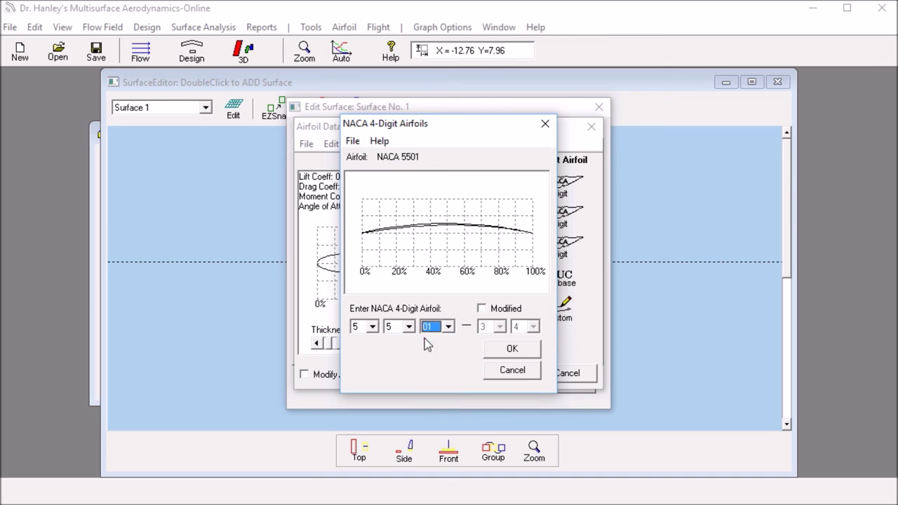
click(494, 352)
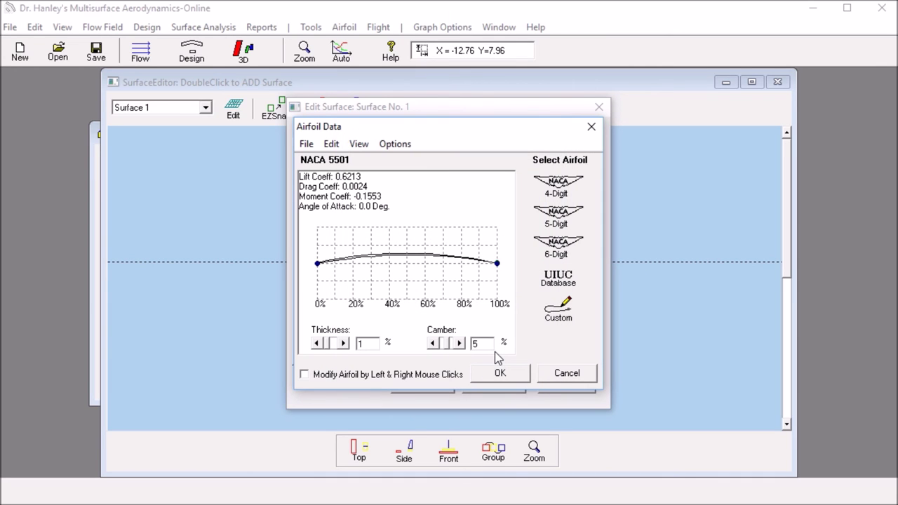
Enable Modify Airfoil and reshape the section on its plot to about 1.5% thickness.
click(386, 375)
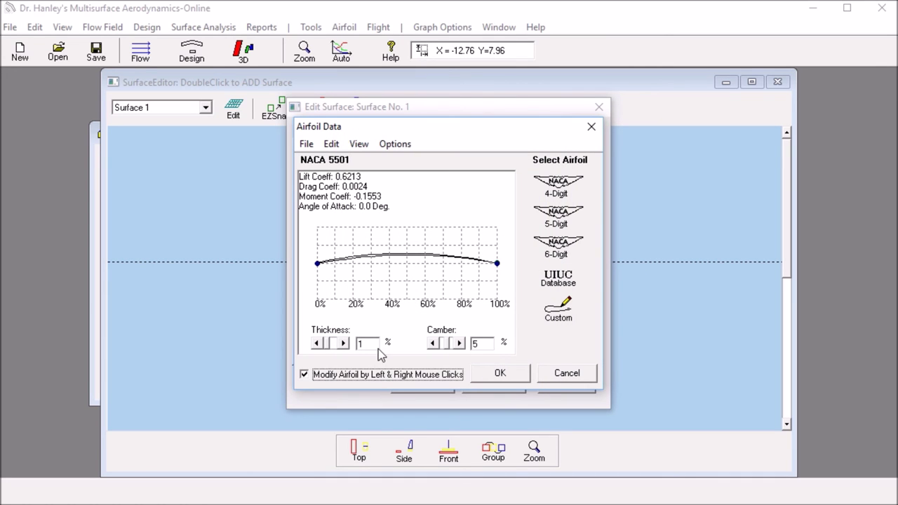
click(344, 252)
click(351, 255)
click(353, 277)
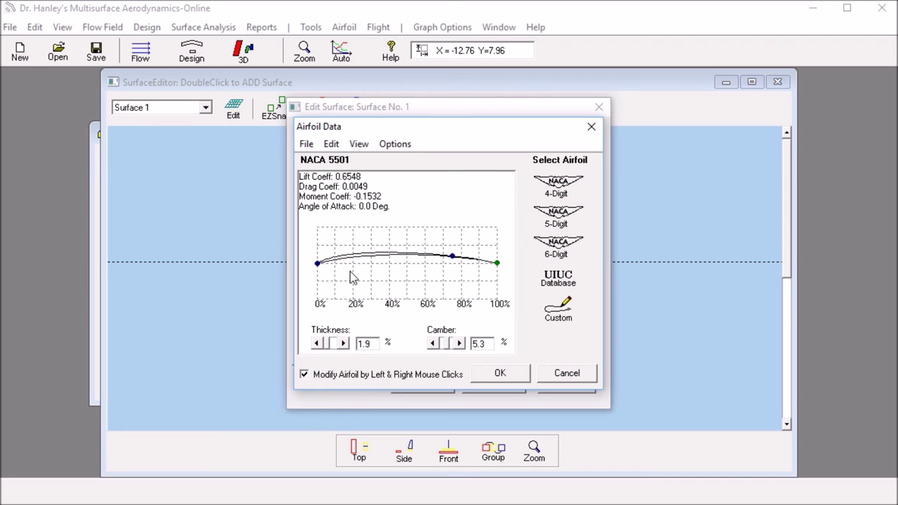
click(352, 277)
click(369, 243)
click(355, 244)
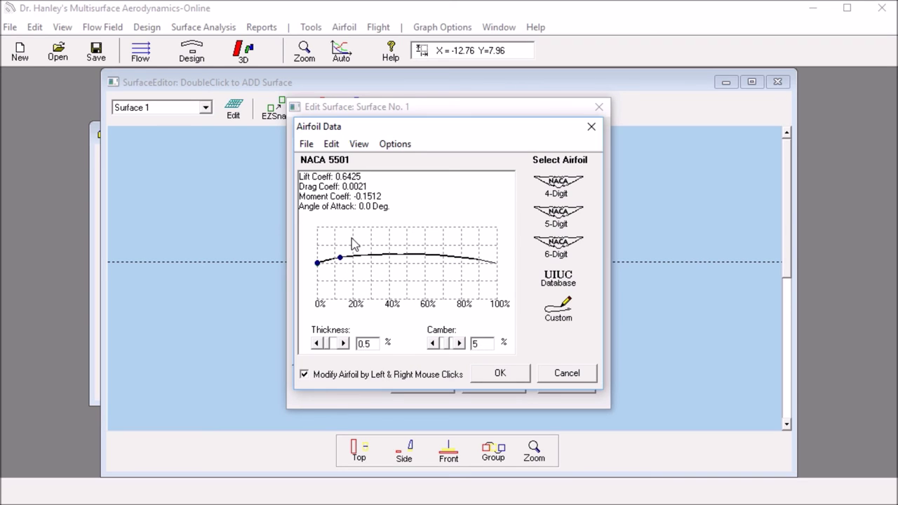
click(342, 247)
click(341, 242)
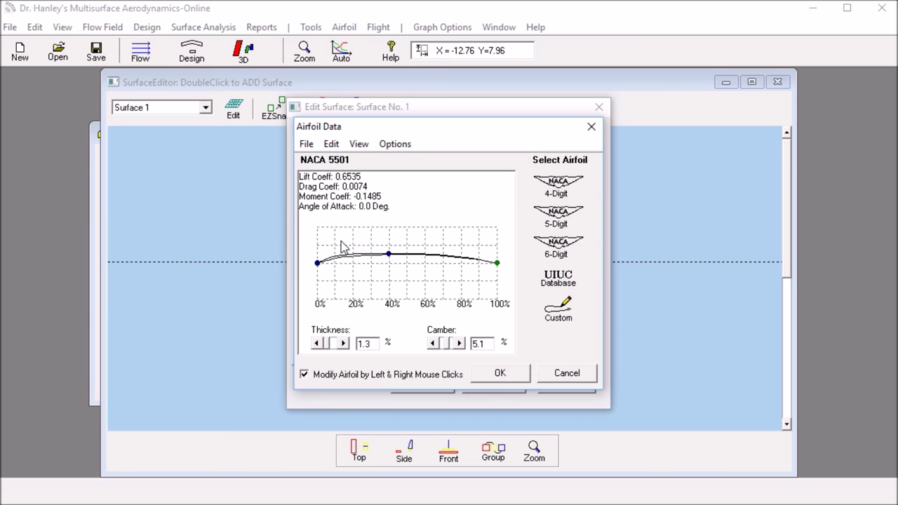
Shift the maximum camber forward, raise camber to 5.9%, and apply the airfoil to surface 1.
click(342, 247)
click(342, 286)
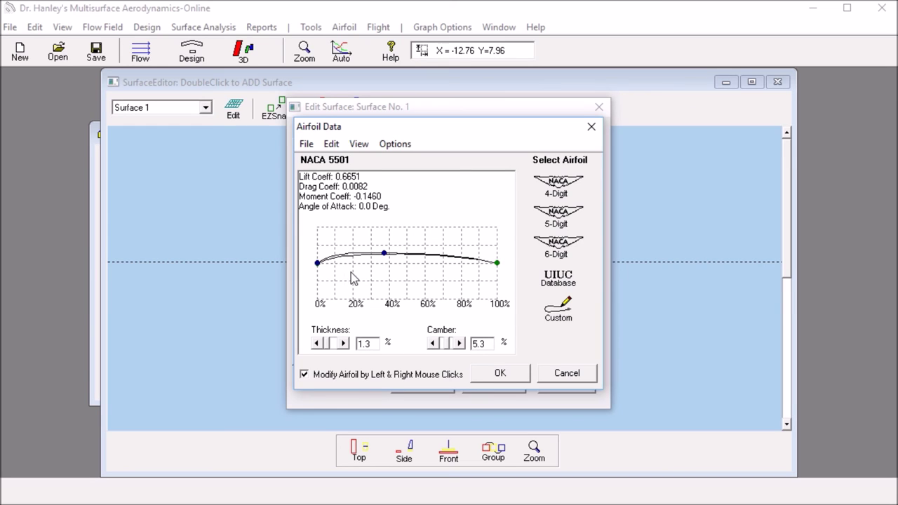
click(354, 279)
click(393, 239)
click(402, 240)
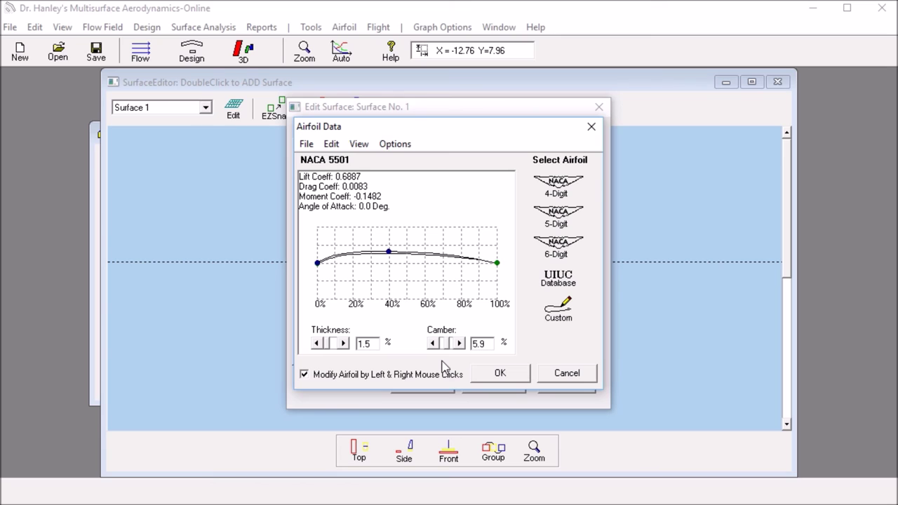
click(514, 382)
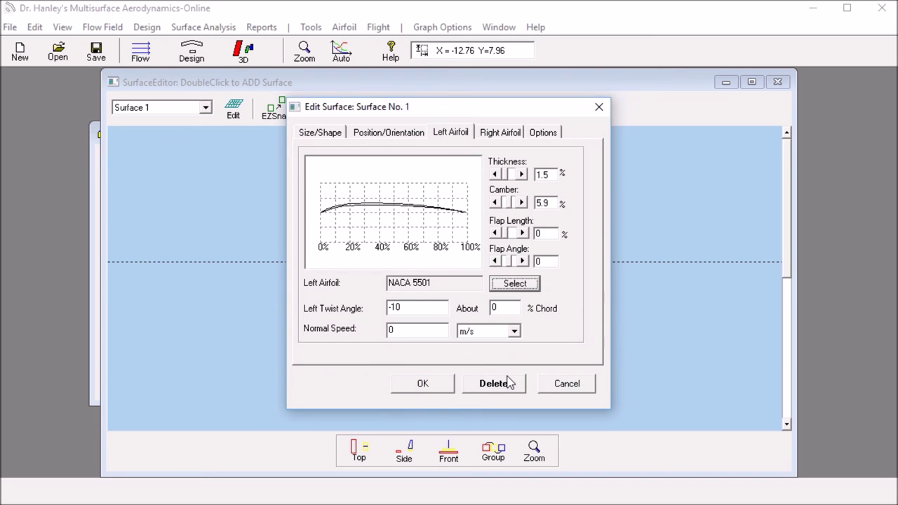
click(434, 386)
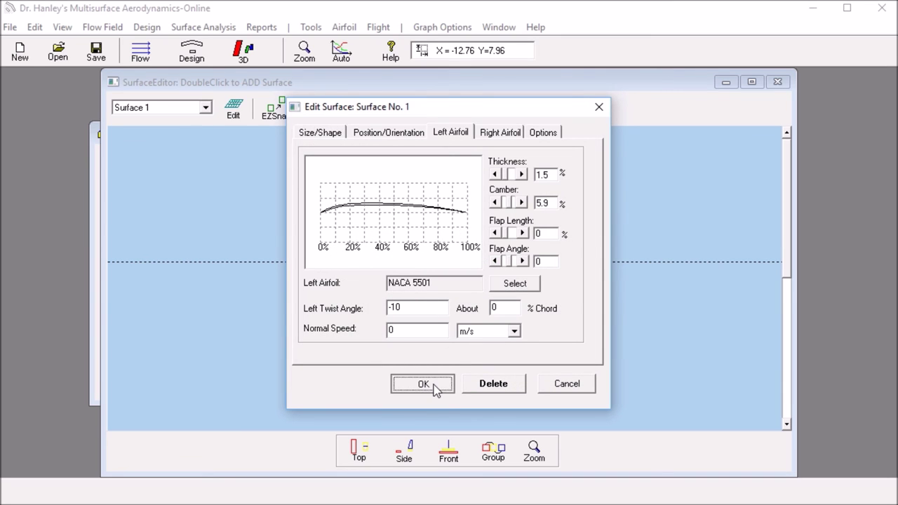
Check the Forces/Moments summary (lift 55.37 N, drag 6.02 N), then select surface 2.
click(261, 27)
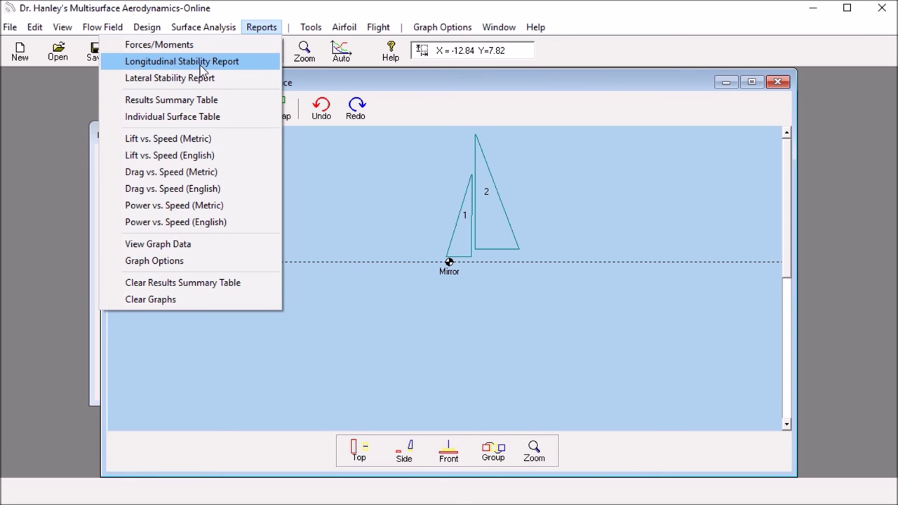
click(160, 44)
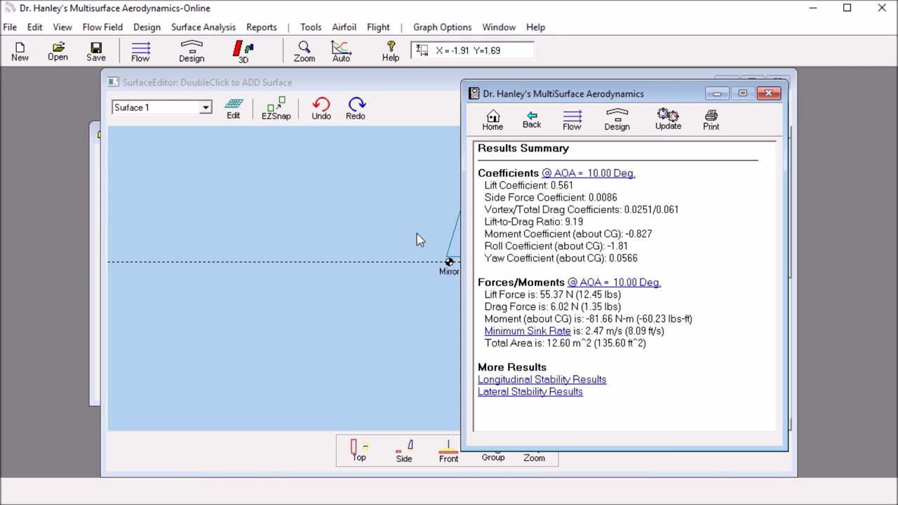
click(417, 233)
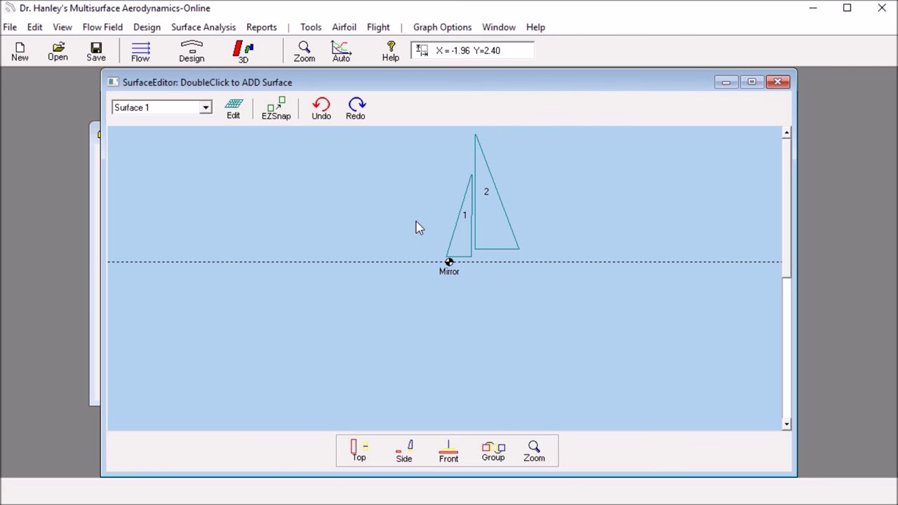
click(432, 220)
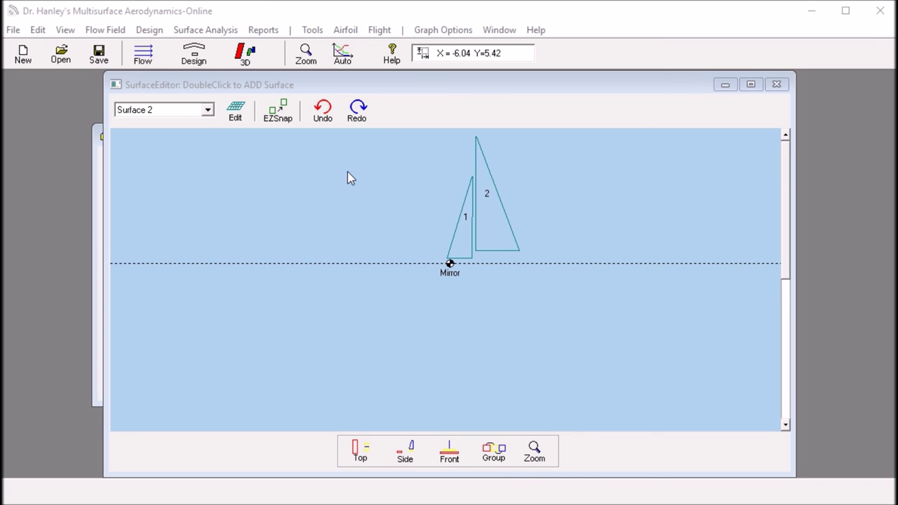
Open the Individual Surface Table and enlarge it to show Surface 1 (4.94 lb) and Surface 2 (7.51 lb).
click(263, 30)
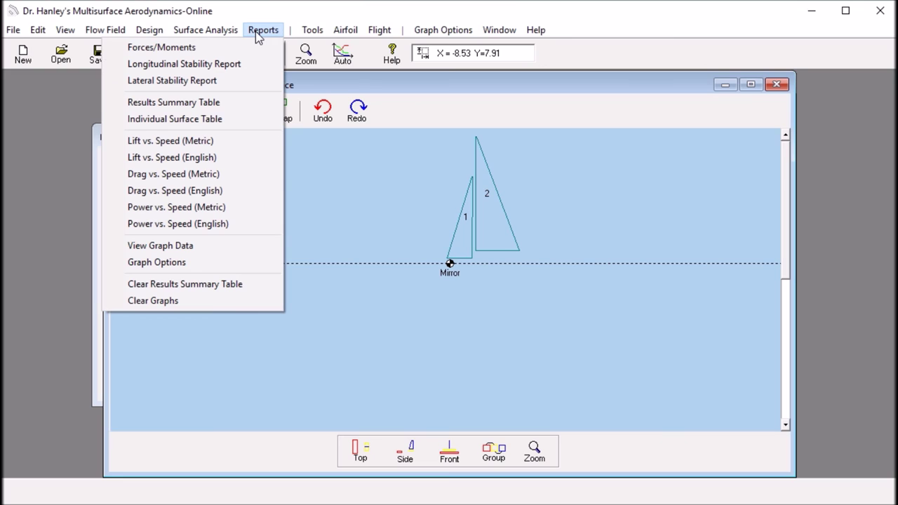
click(193, 124)
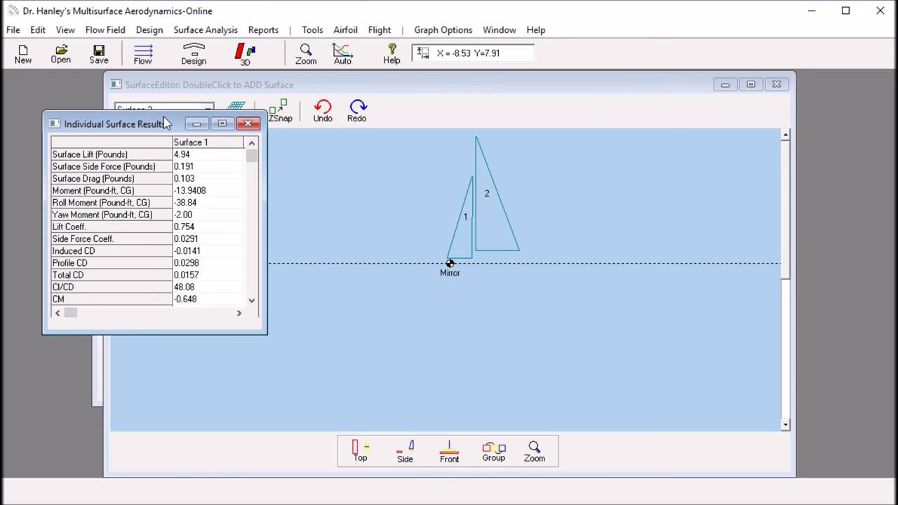
drag(164, 113, 172, 73)
drag(164, 334, 162, 439)
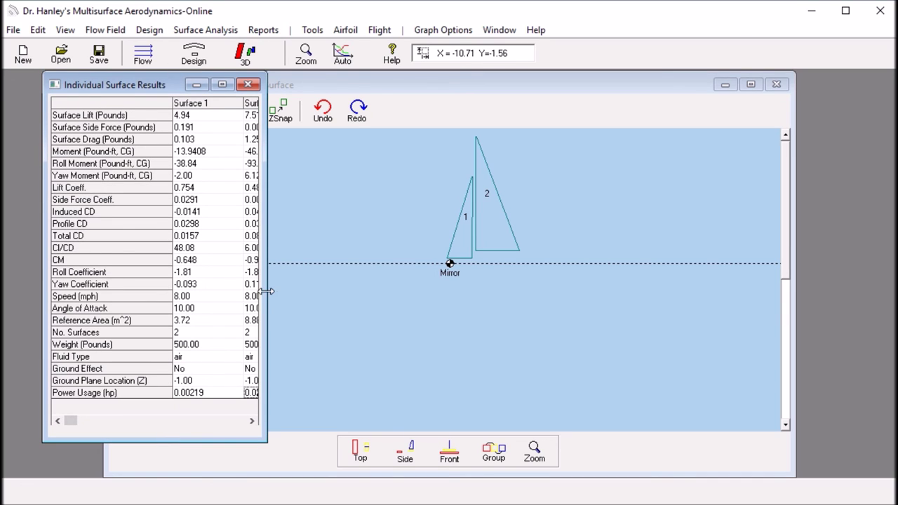
drag(268, 291, 406, 290)
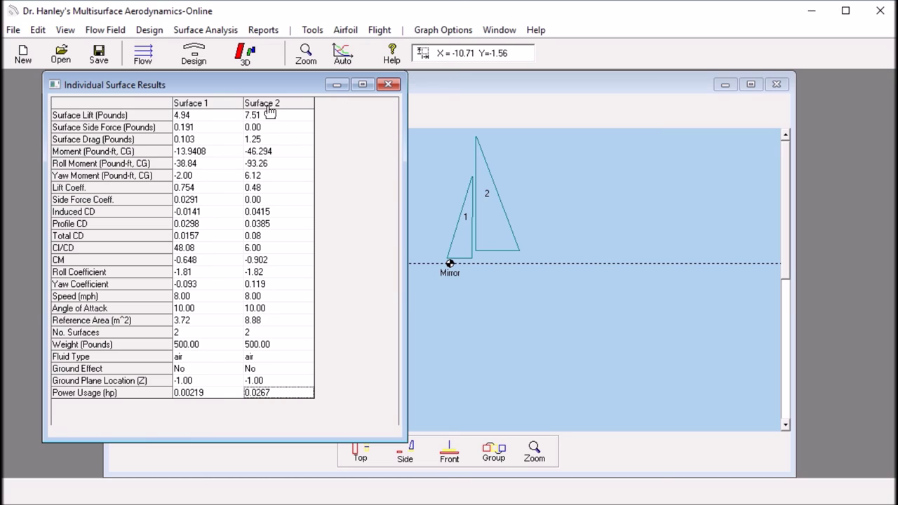